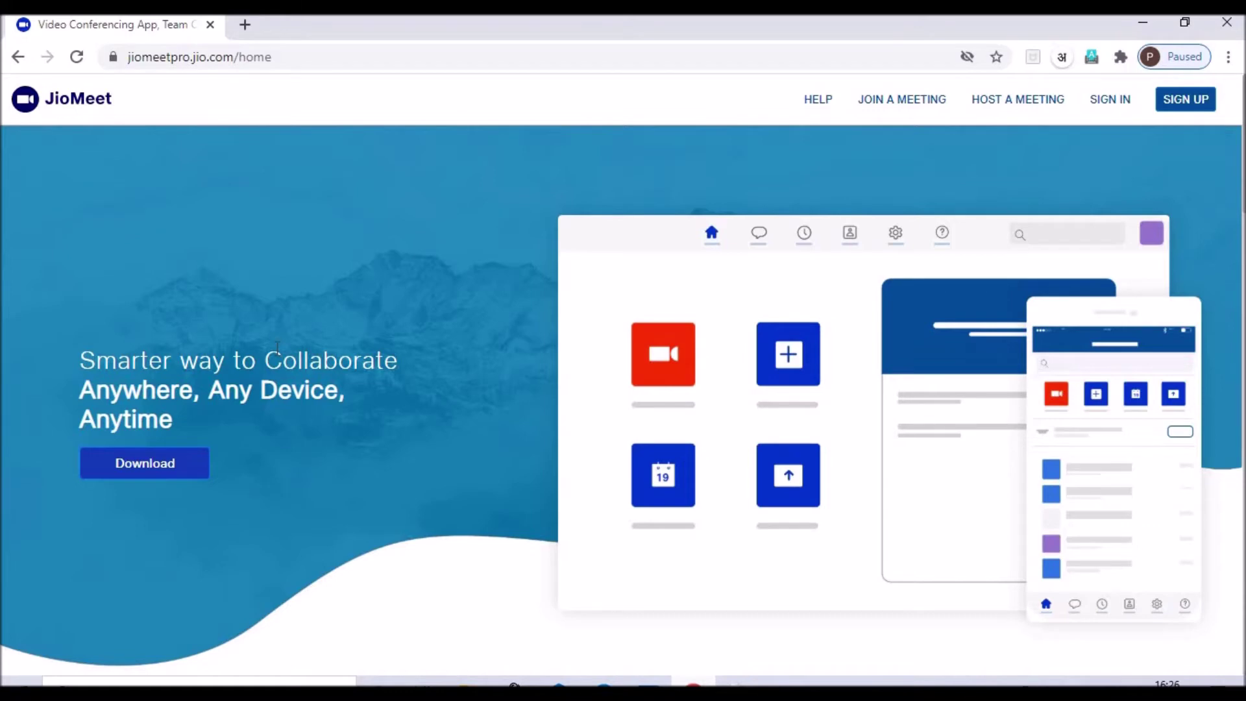
Step: View the JioMeet app download options, then minimize Chrome and select the desktop JioMeet shortcut
{"action": "left_click", "coordinate": [121, 465]}
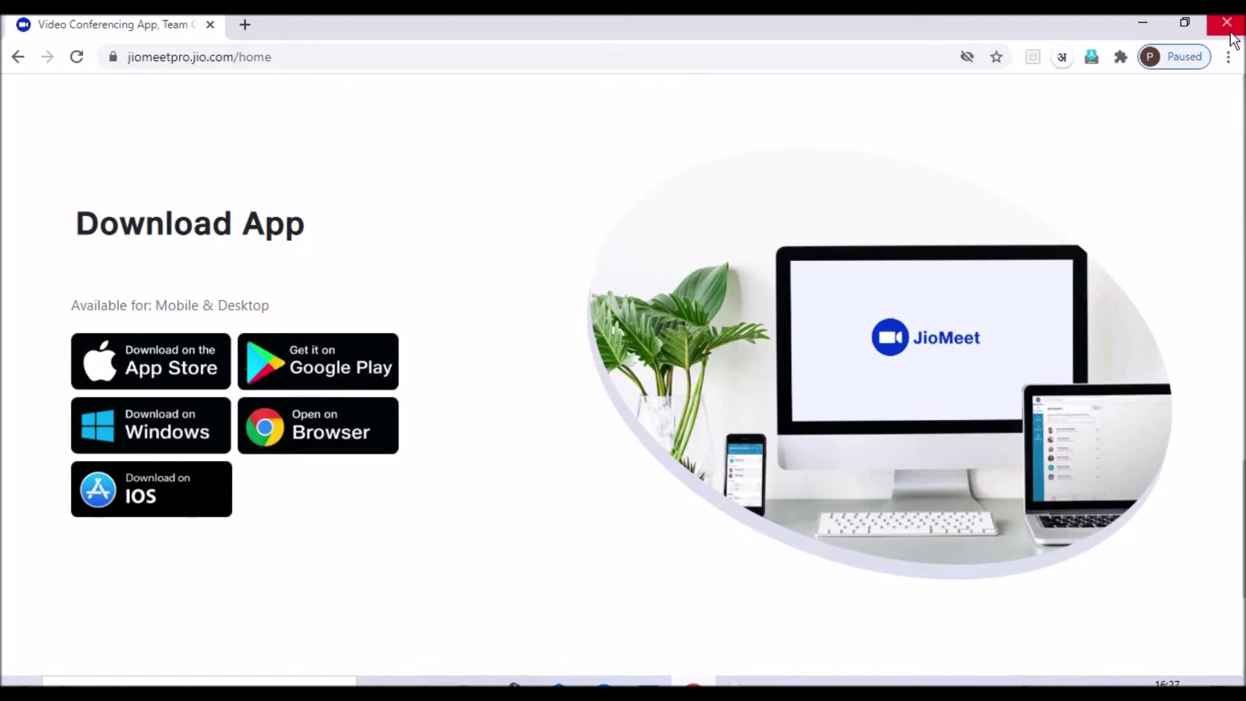
{"action": "left_click", "coordinate": [1140, 22]}
{"action": "left_click", "coordinate": [915, 328]}
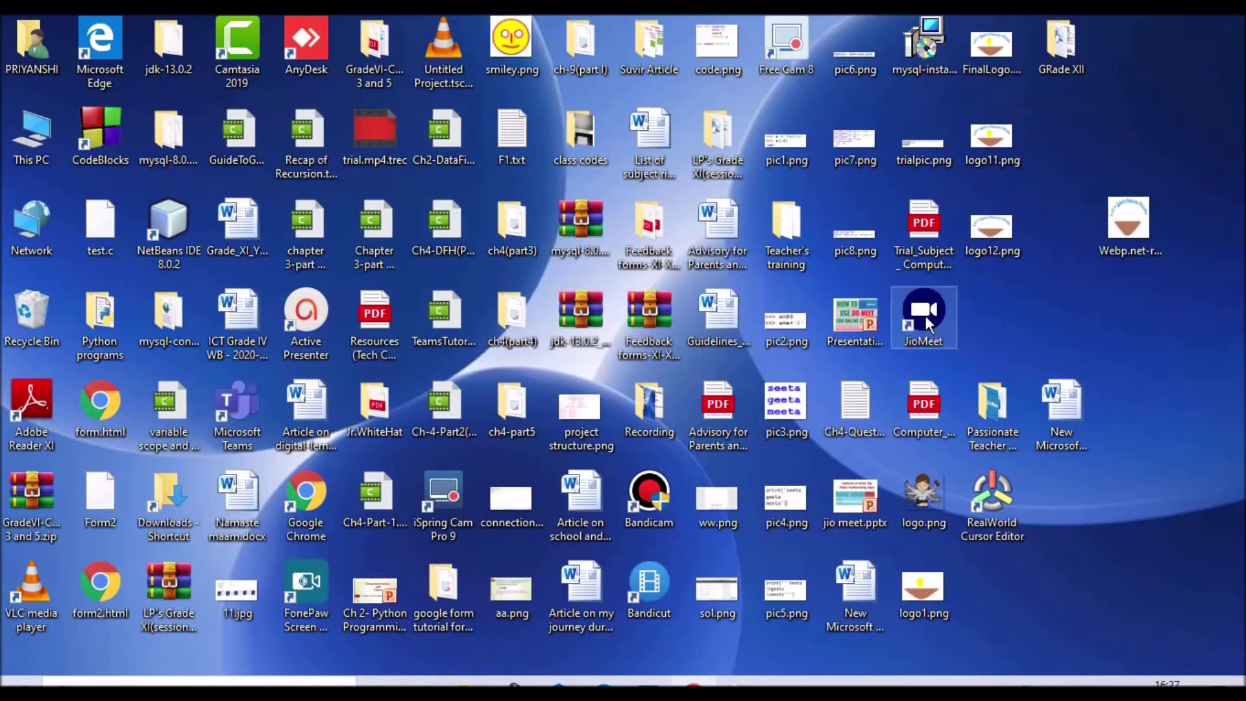
Step: Launch the JioMeet desktop app from its shortcut to reach the Join/Sign Up/Sign In screen
{"action": "double_click", "coordinate": [924, 315]}
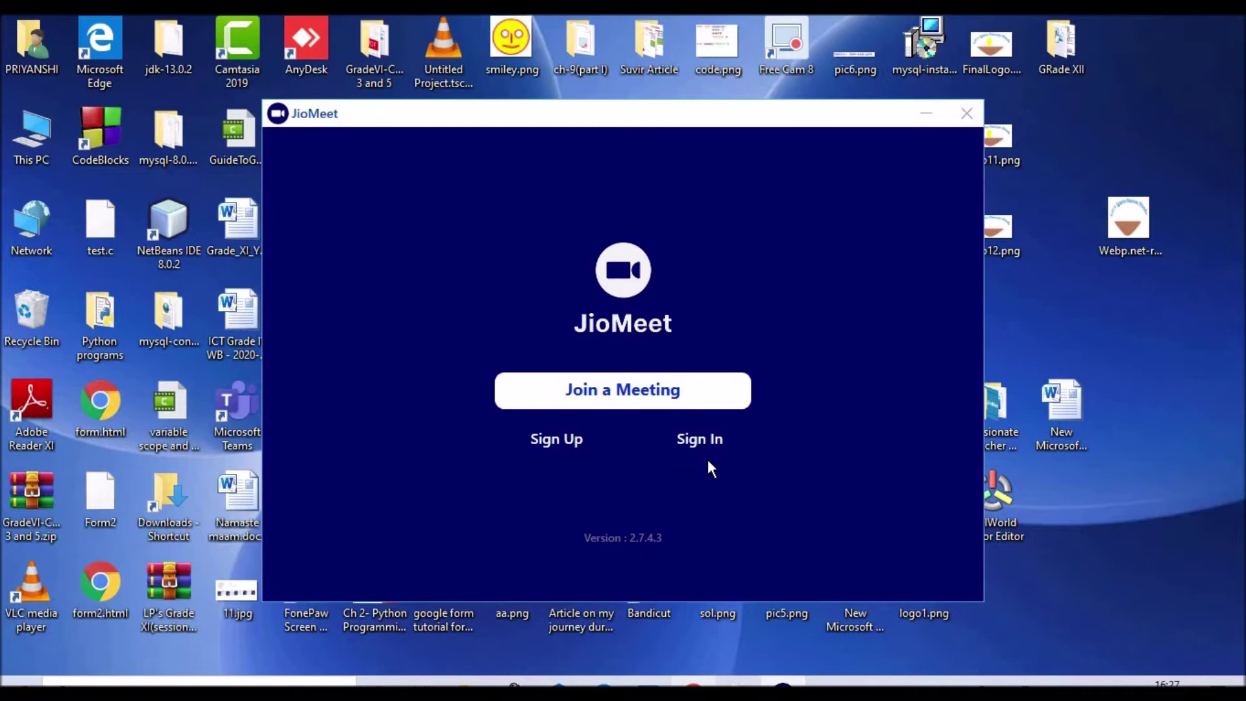
Step: Sign in with the account's Gmail address and password to reach the JioMeet Home dashboard
{"action": "left_click", "coordinate": [699, 441]}
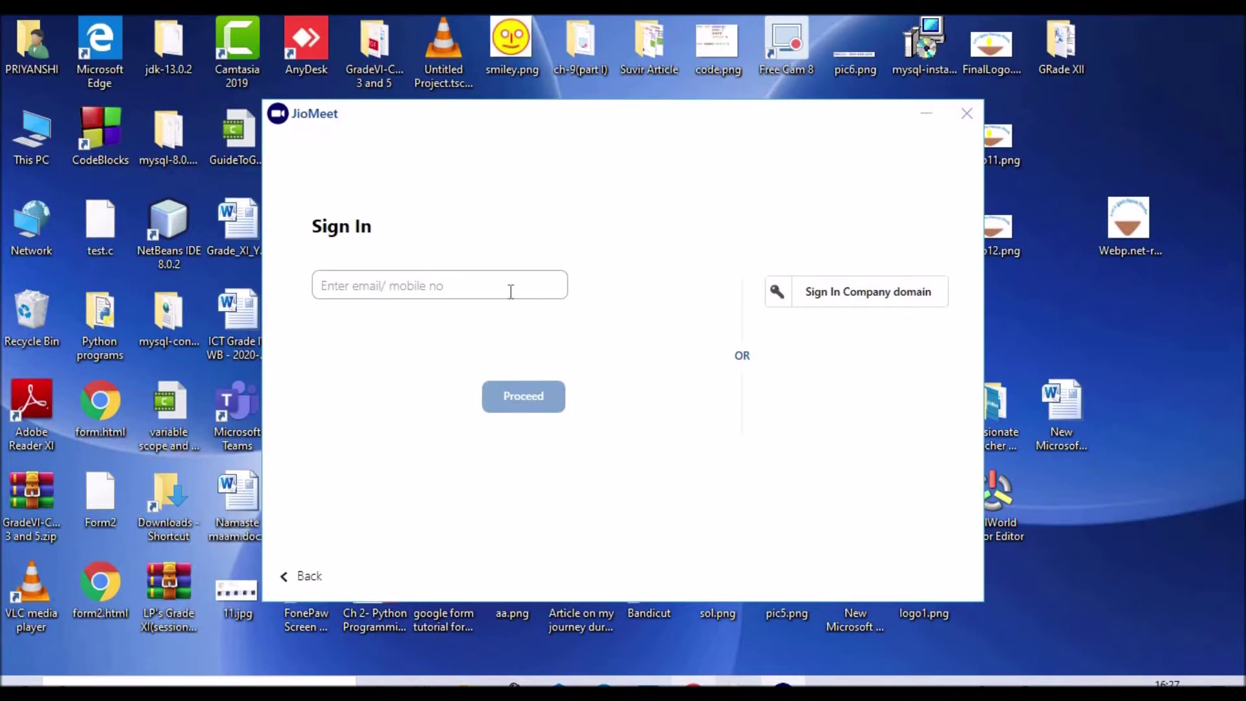
{"action": "left_click", "coordinate": [474, 279]}
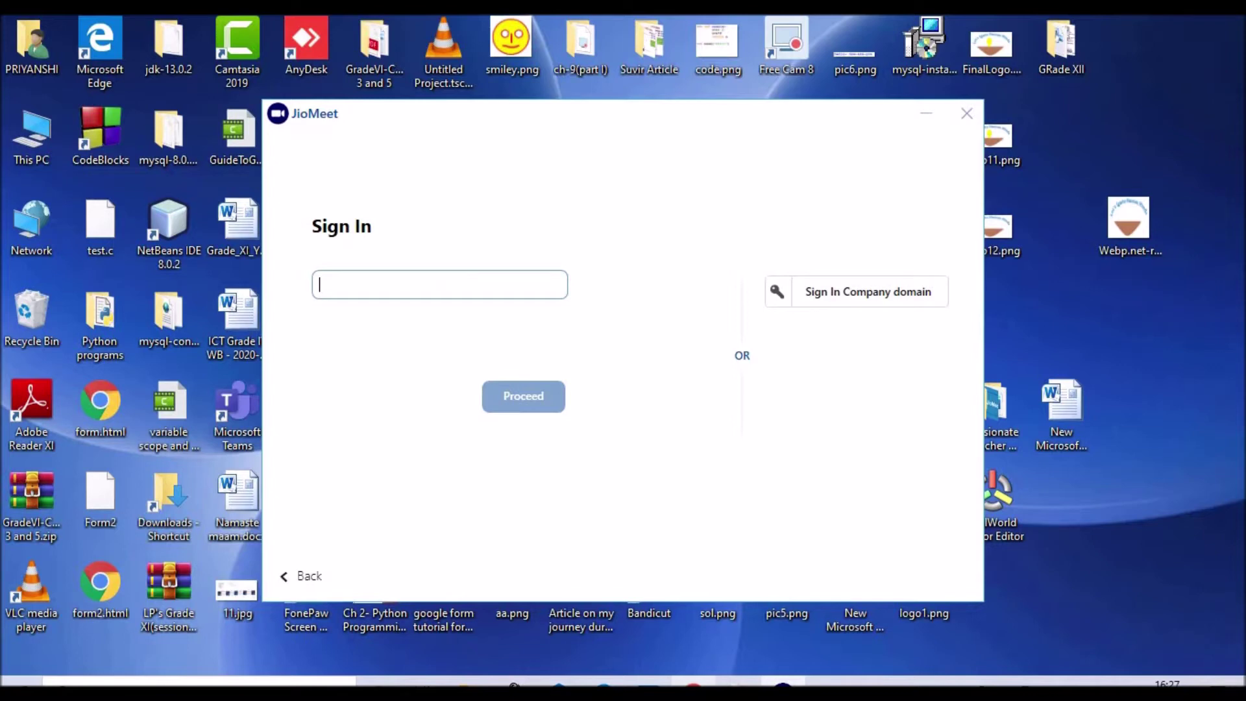
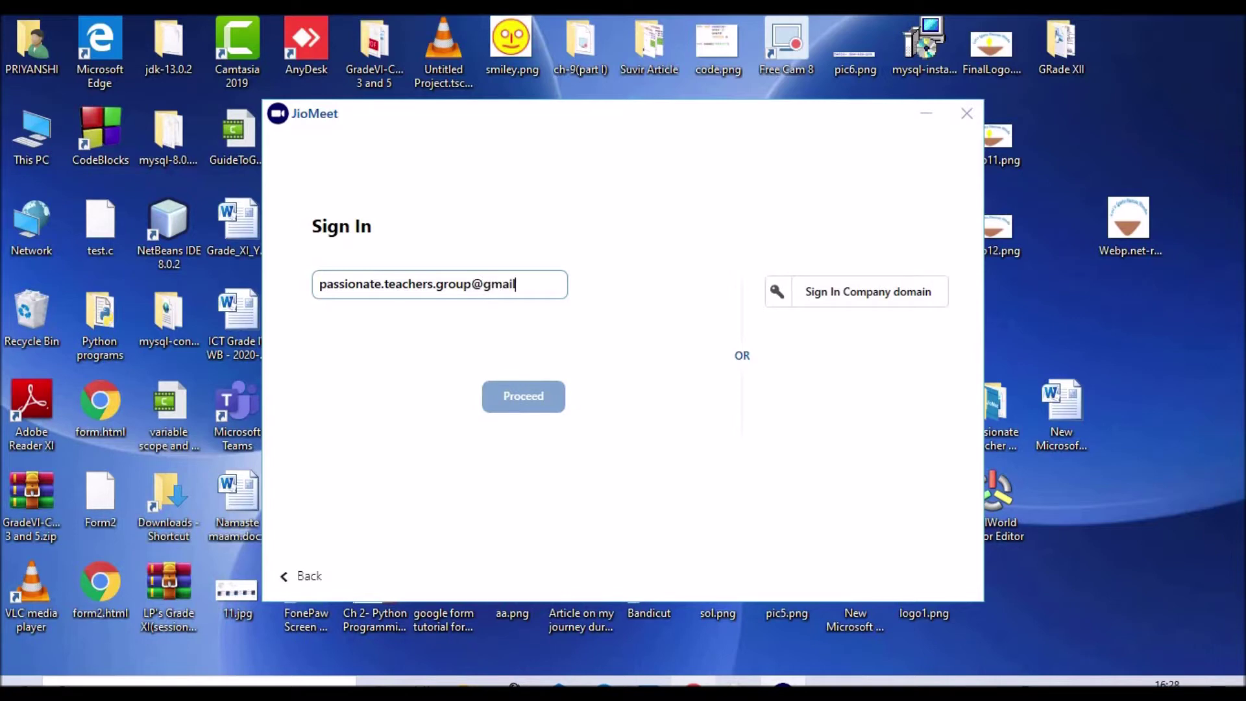
{"action": "left_click", "coordinate": [505, 397]}
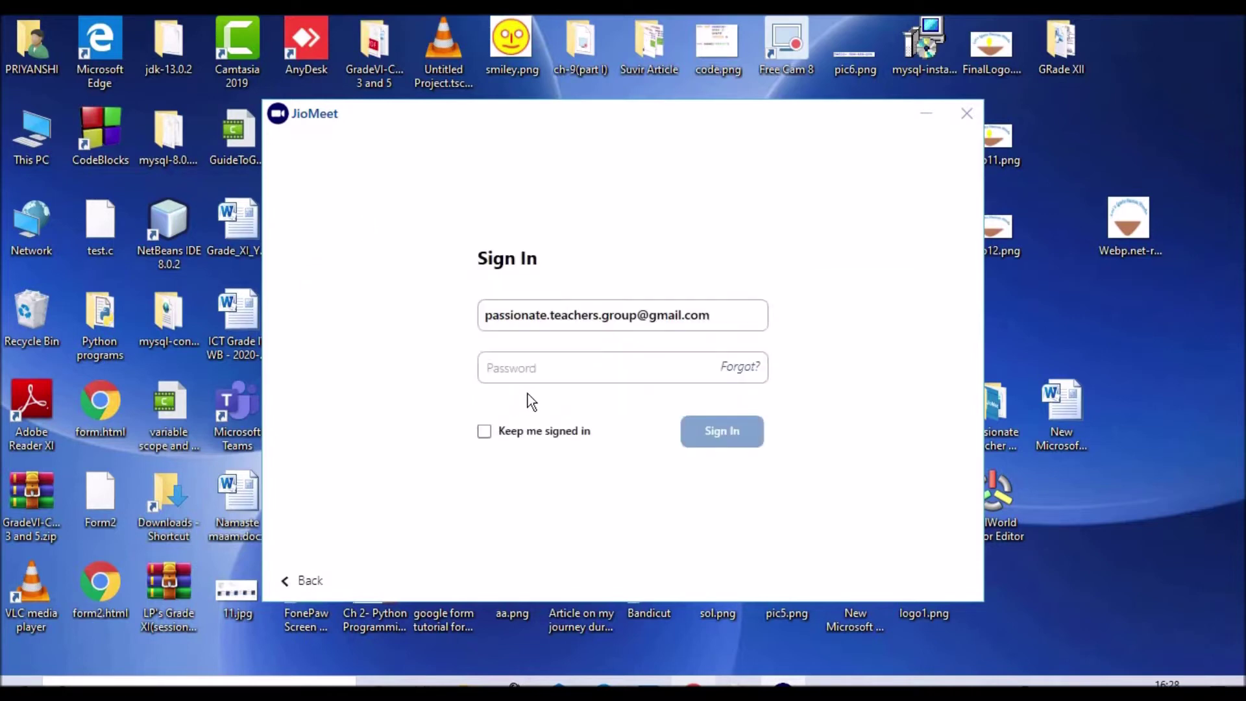
{"action": "left_click", "coordinate": [528, 377]}
{"action": "type", "text": "**************"}
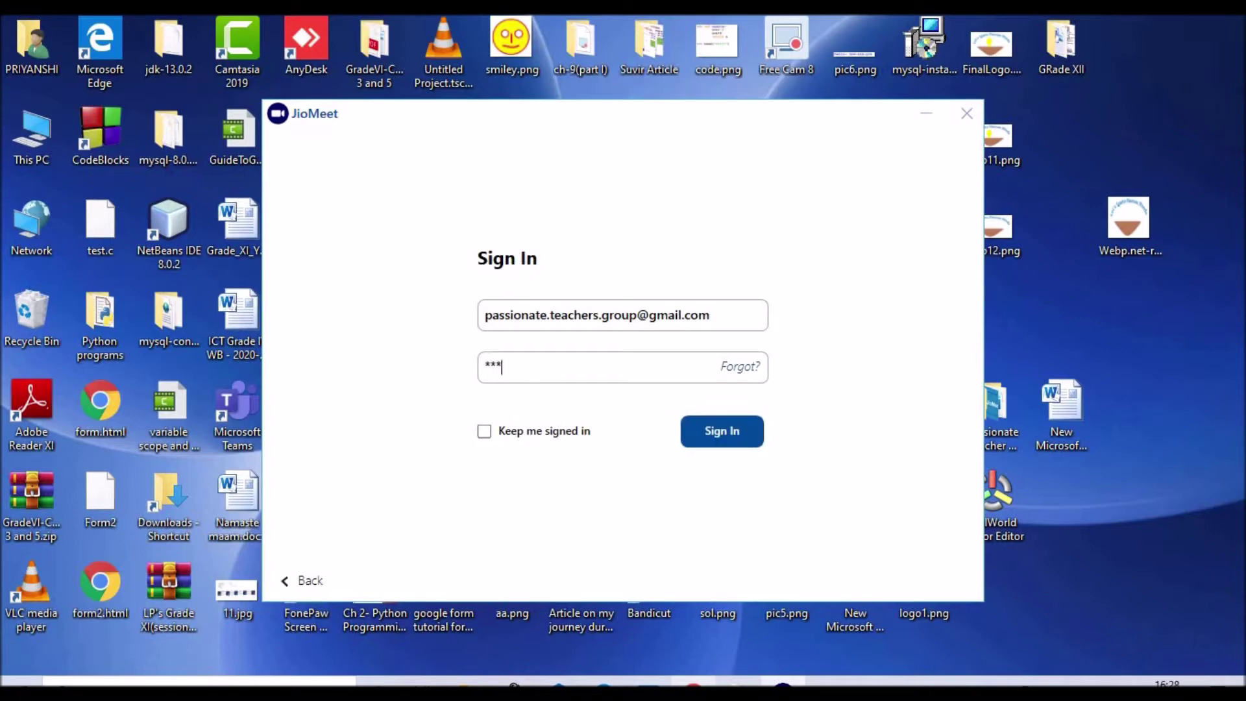
{"action": "left_click", "coordinate": [742, 443]}
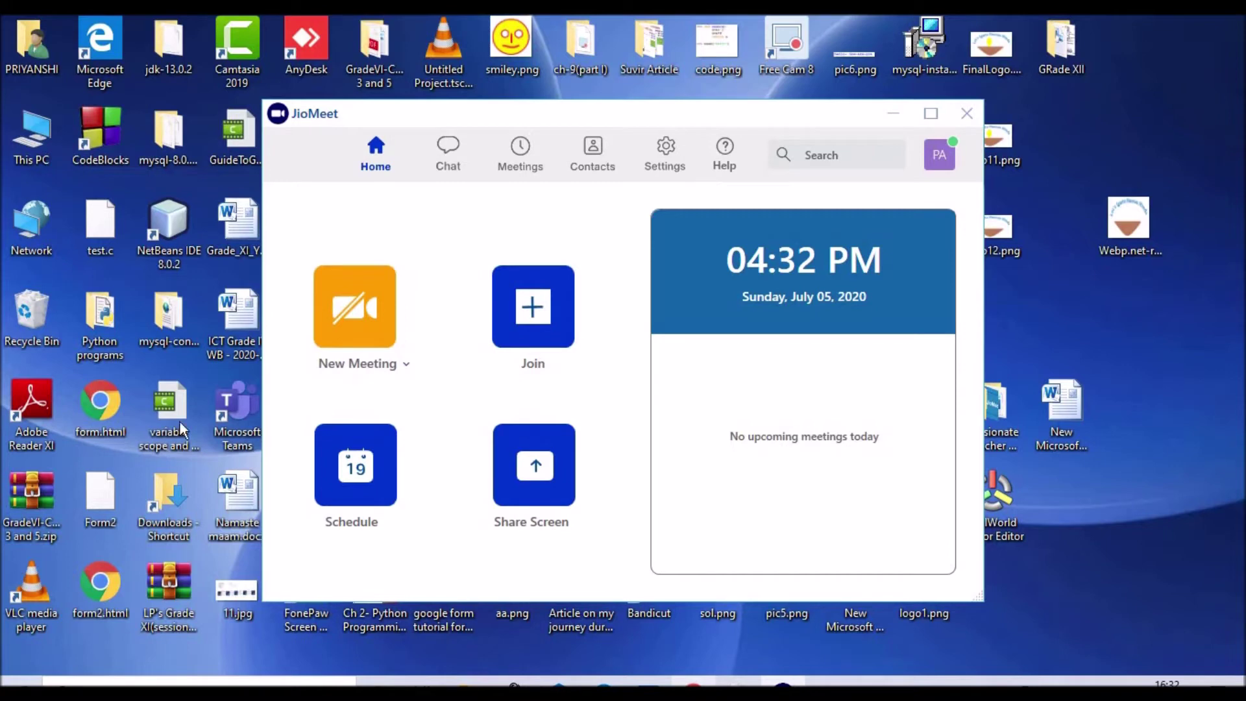
Step: Open the Schedule Meeting form and enter the topic 'Doubt Clearing Session -XII'
{"action": "left_click", "coordinate": [361, 484]}
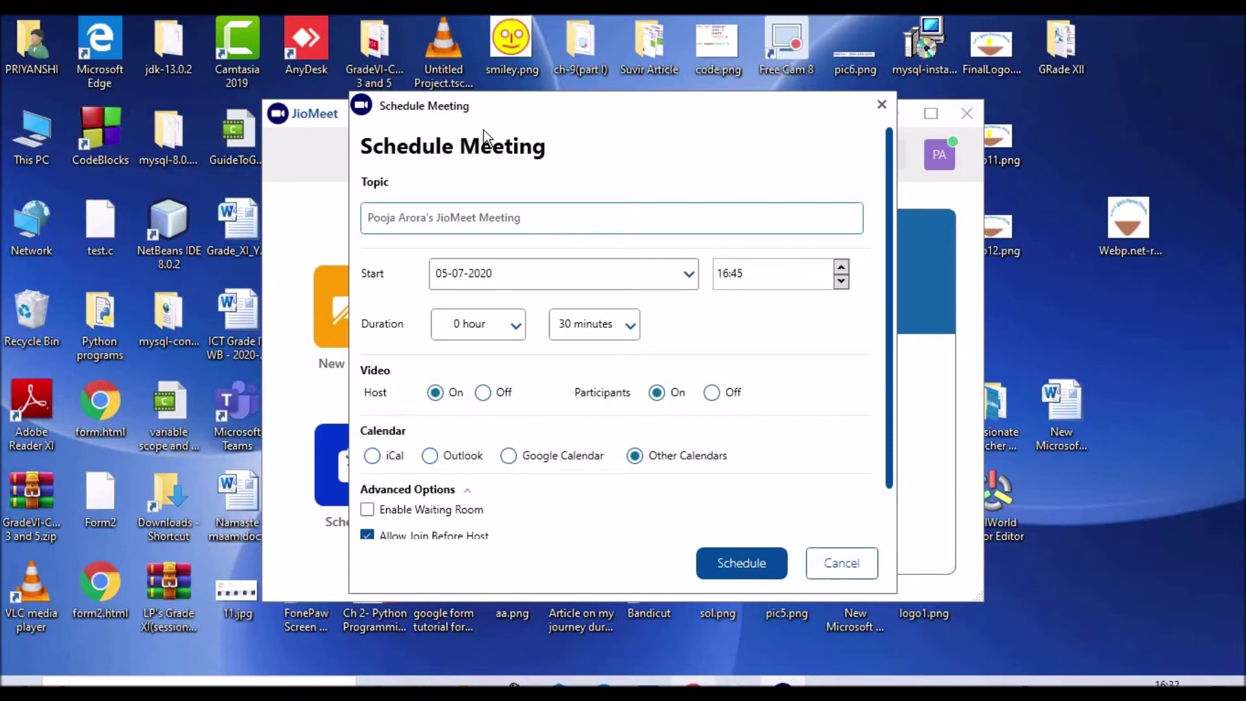
{"action": "left_click", "coordinate": [449, 218]}
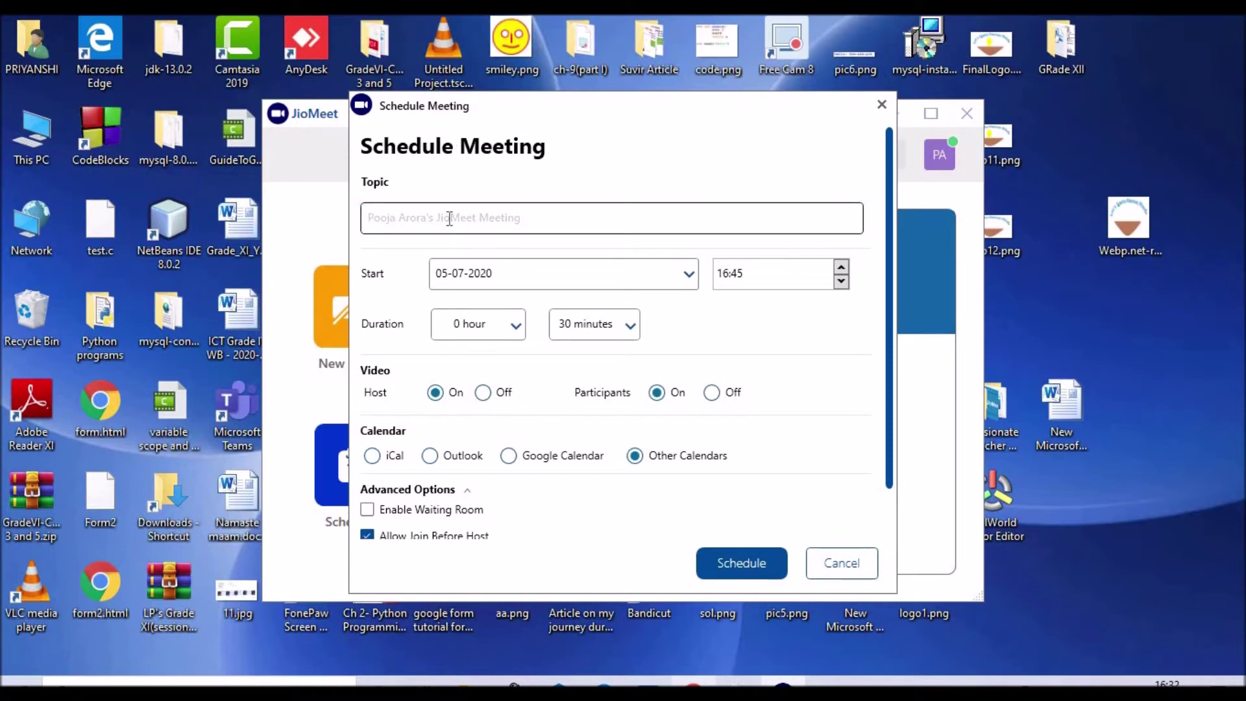
{"action": "type", "text": "D"}
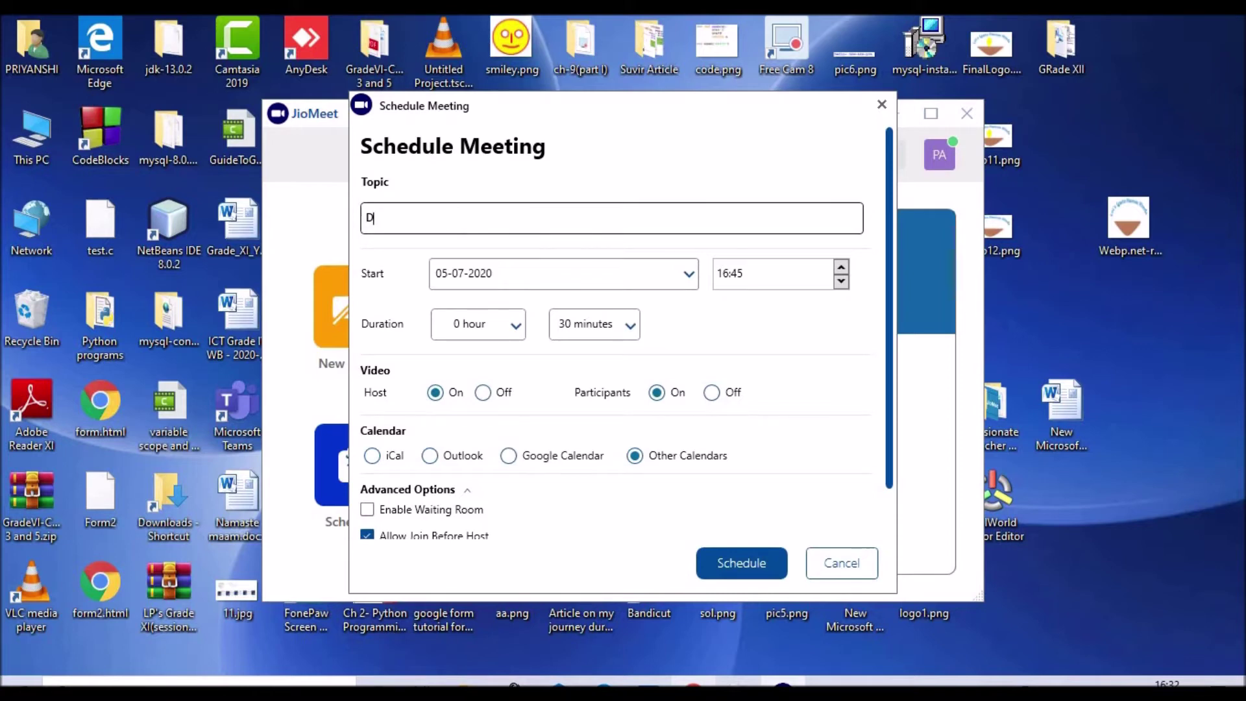
{"action": "type", "text": "oubt Clearing Session "}
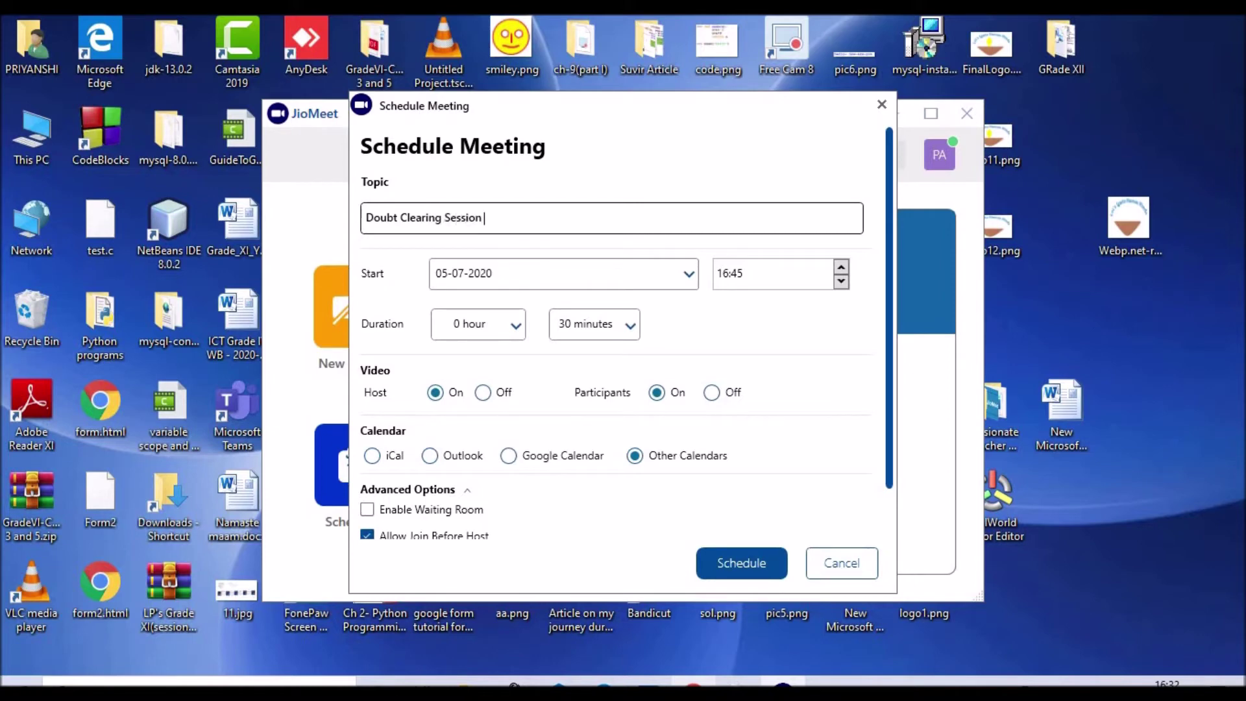
{"action": "type", "text": "-XII"}
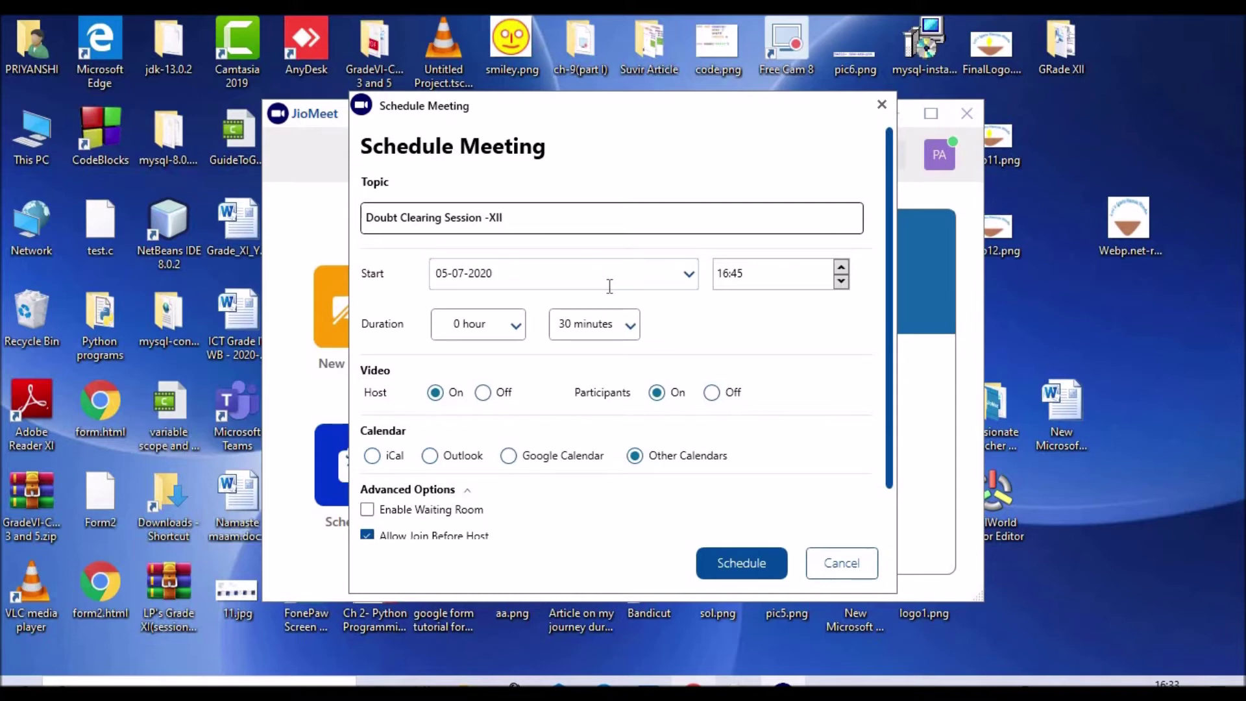
Step: Set the start to 06-07-2020 at 11:00 and the duration to 1 hour 30 minutes
{"action": "left_click", "coordinate": [691, 275]}
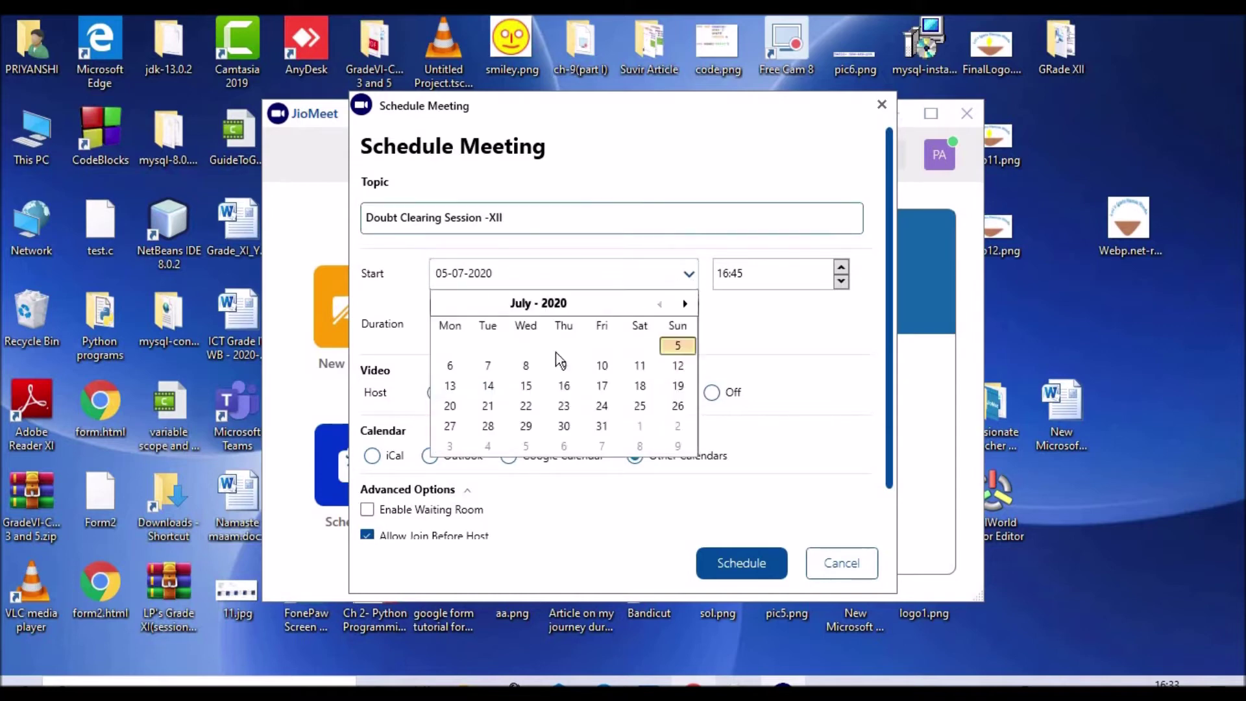
{"action": "left_click", "coordinate": [450, 365]}
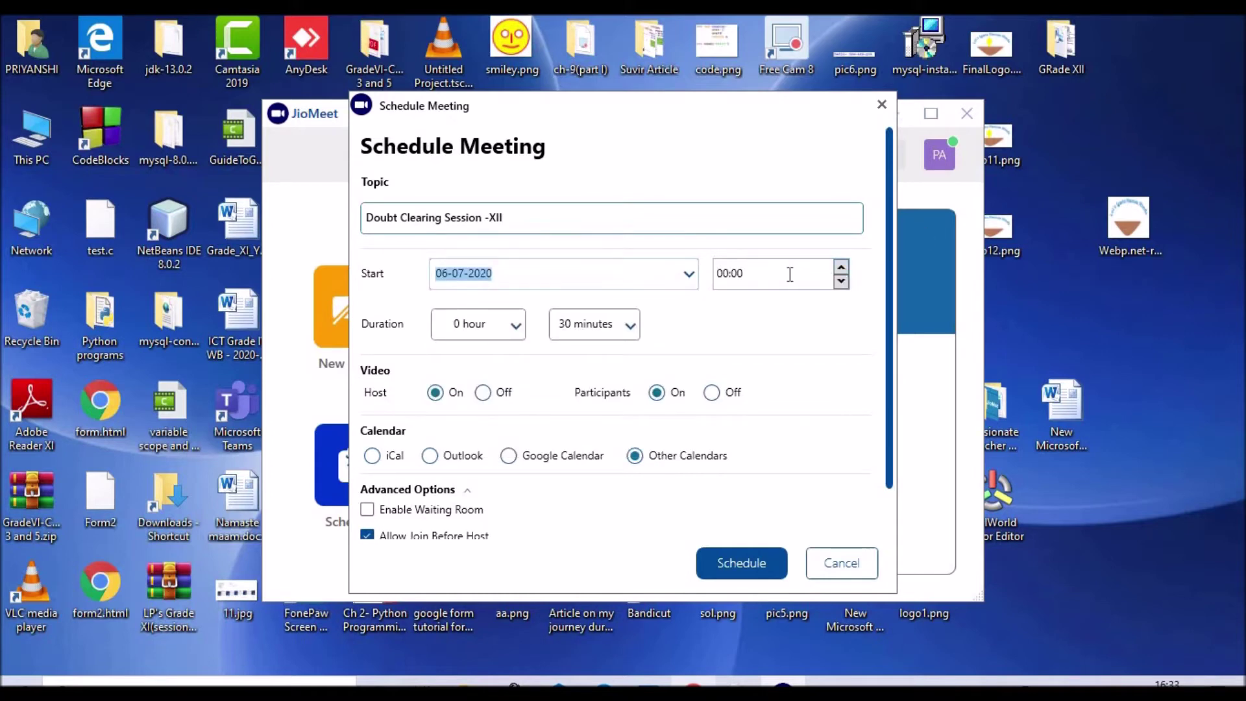
{"action": "key", "text": "Tab"}
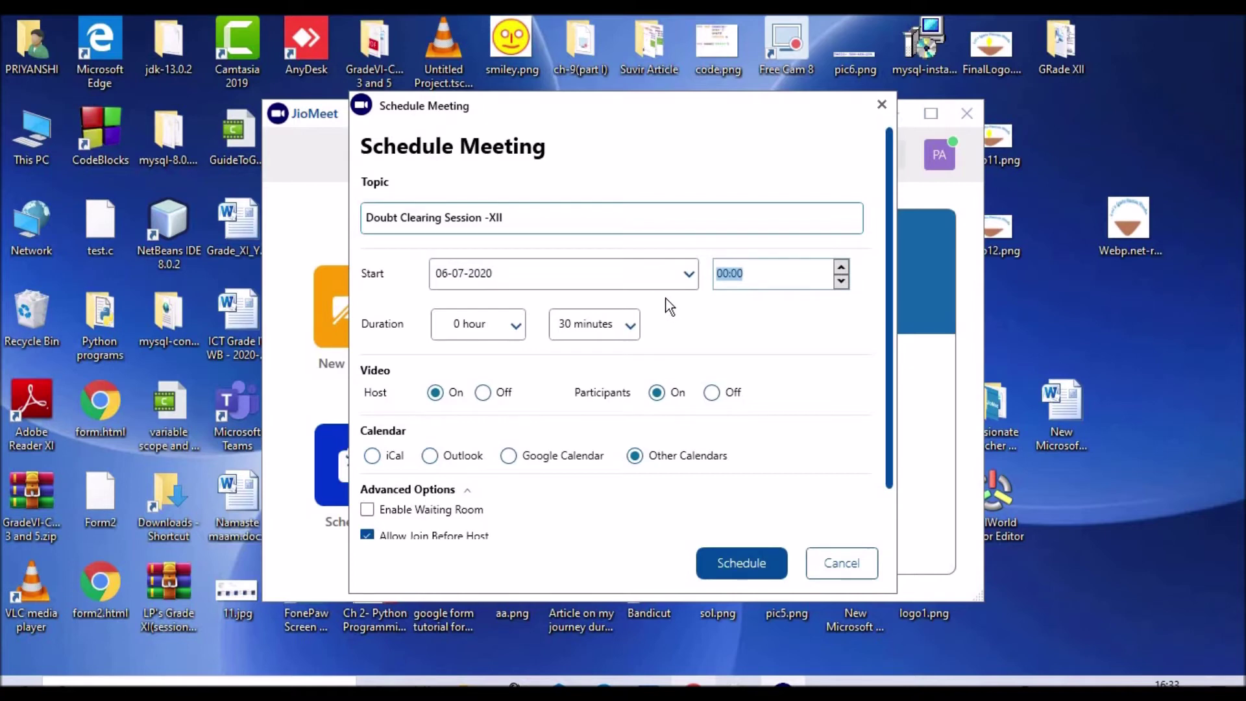
{"action": "type", "text": "11:00"}
{"action": "left_click", "coordinate": [510, 330]}
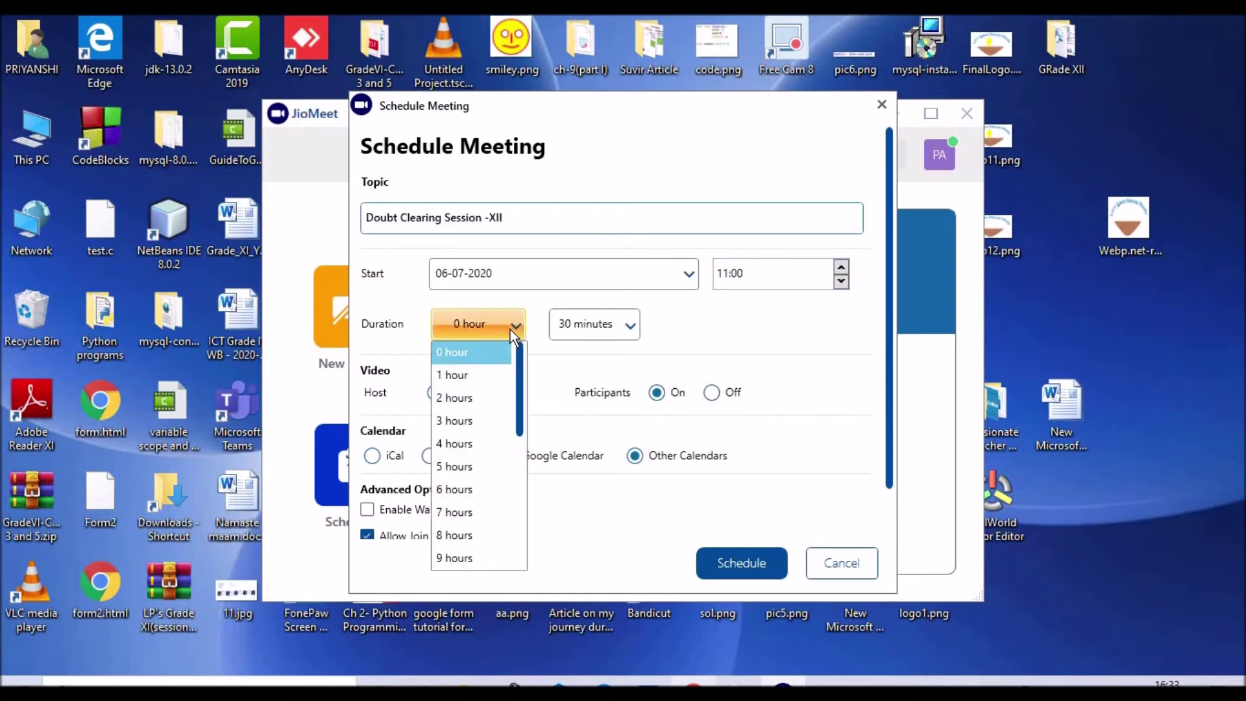
{"action": "left_click", "coordinate": [466, 376]}
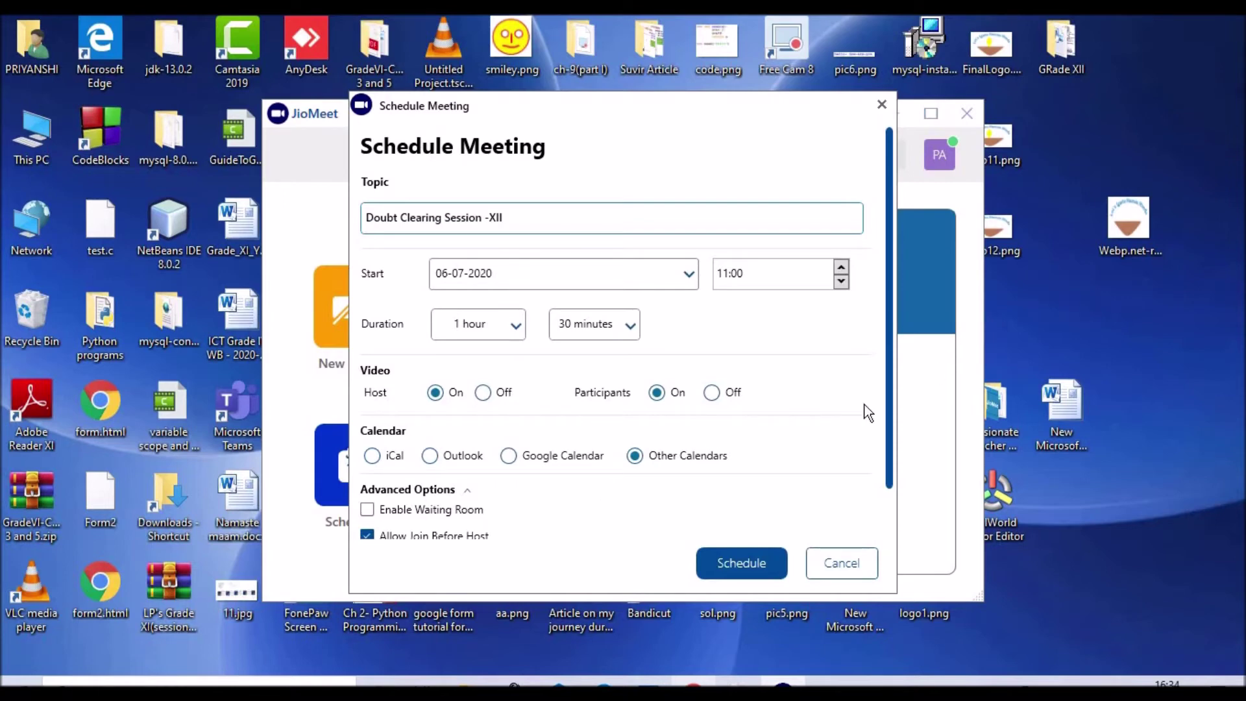
{"action": "scroll", "coordinate": [889, 408], "scroll_direction": "down", "scroll_amount": 2}
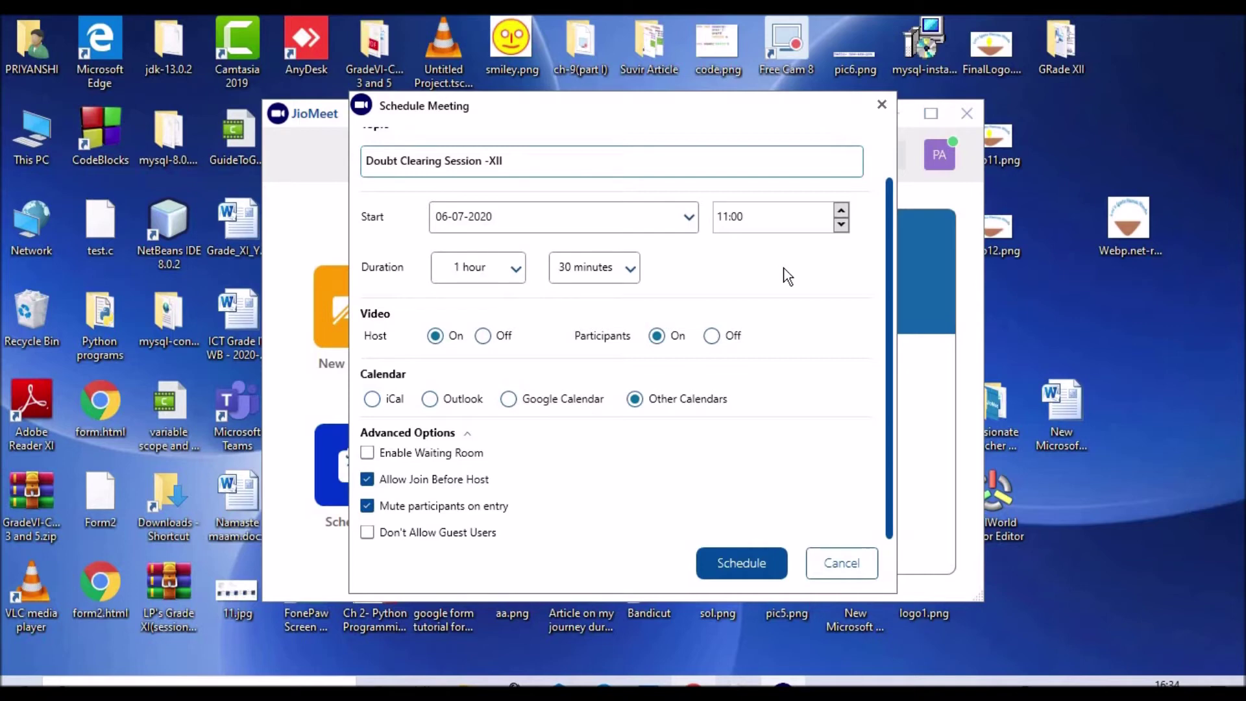
Step: Enable the waiting room, disable Allow Join Before Host, and submit the schedule
{"action": "left_click", "coordinate": [369, 461]}
{"action": "left_click", "coordinate": [368, 484]}
{"action": "left_click", "coordinate": [753, 564]}
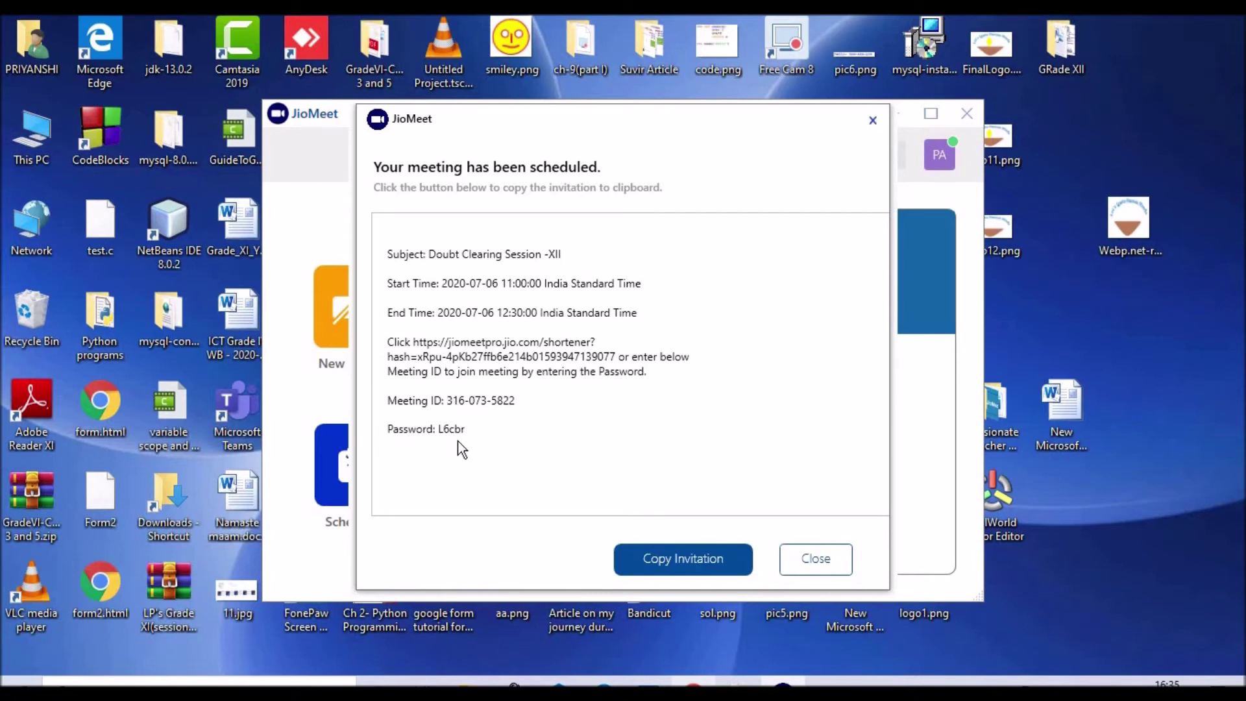
Step: Copy the meeting invitation to the clipboard and bring Chrome back from the taskbar
{"action": "left_click", "coordinate": [663, 556]}
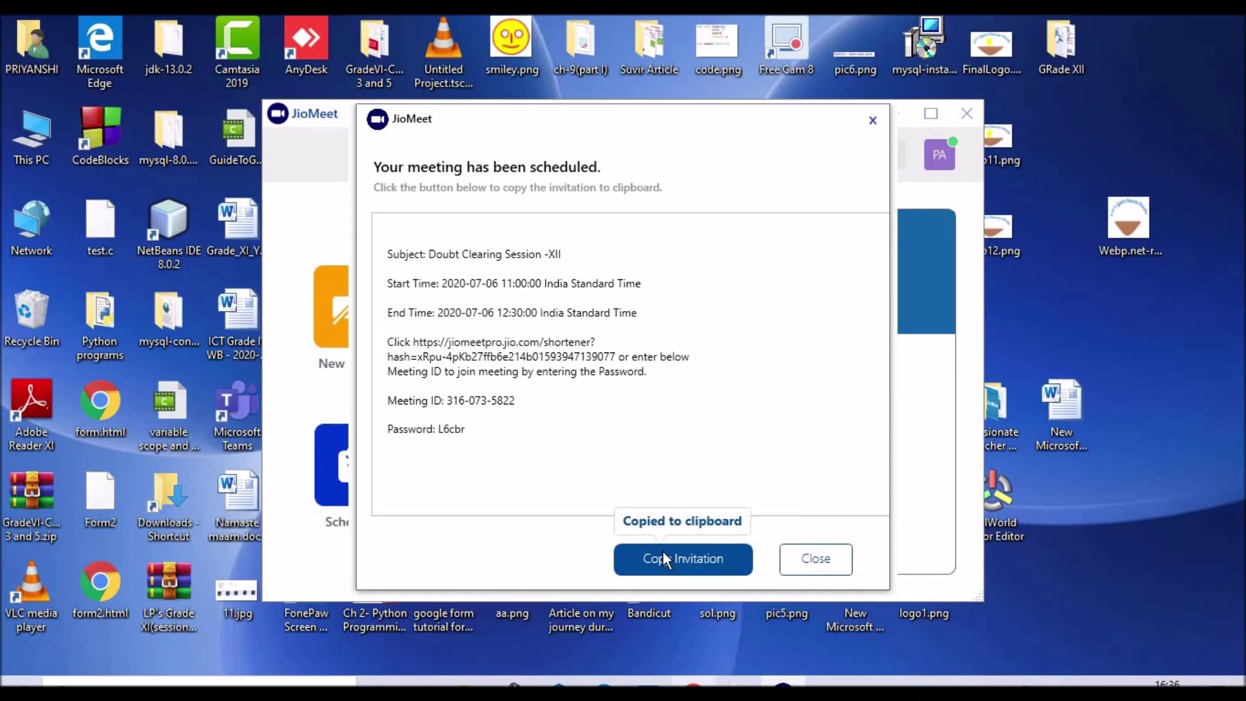
{"action": "mouse_move", "coordinate": [693, 682]}
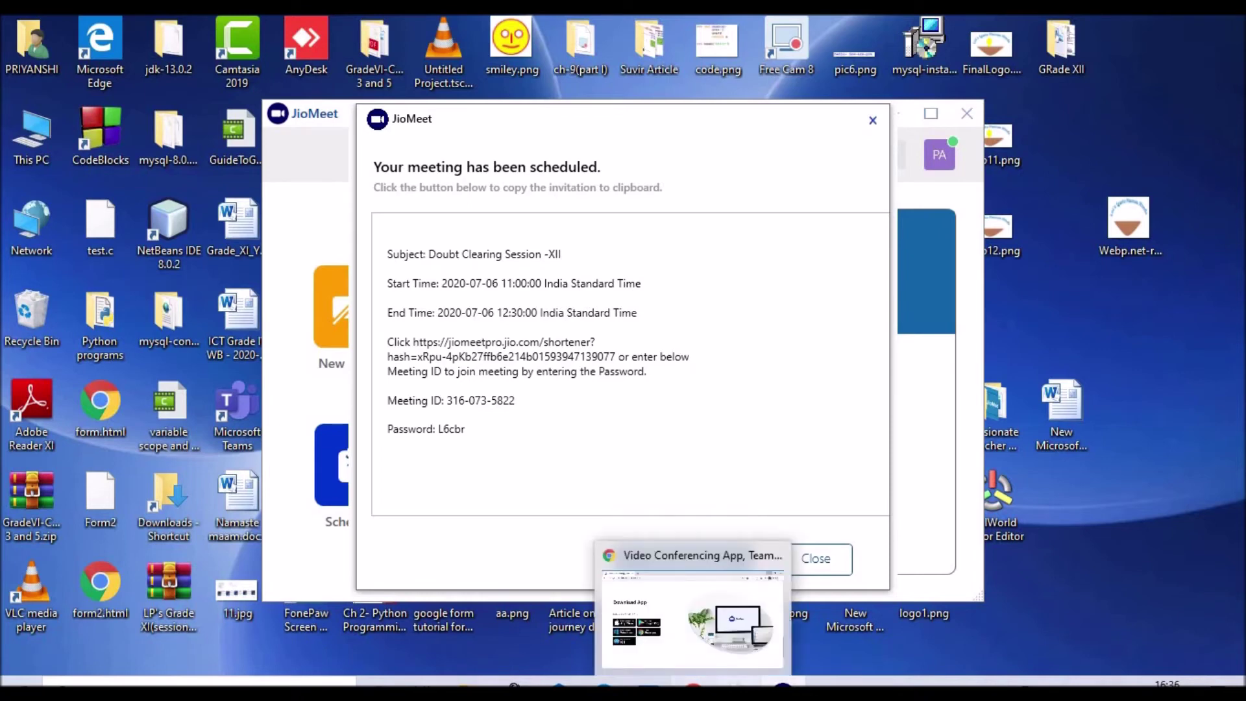
{"action": "left_click", "coordinate": [695, 623]}
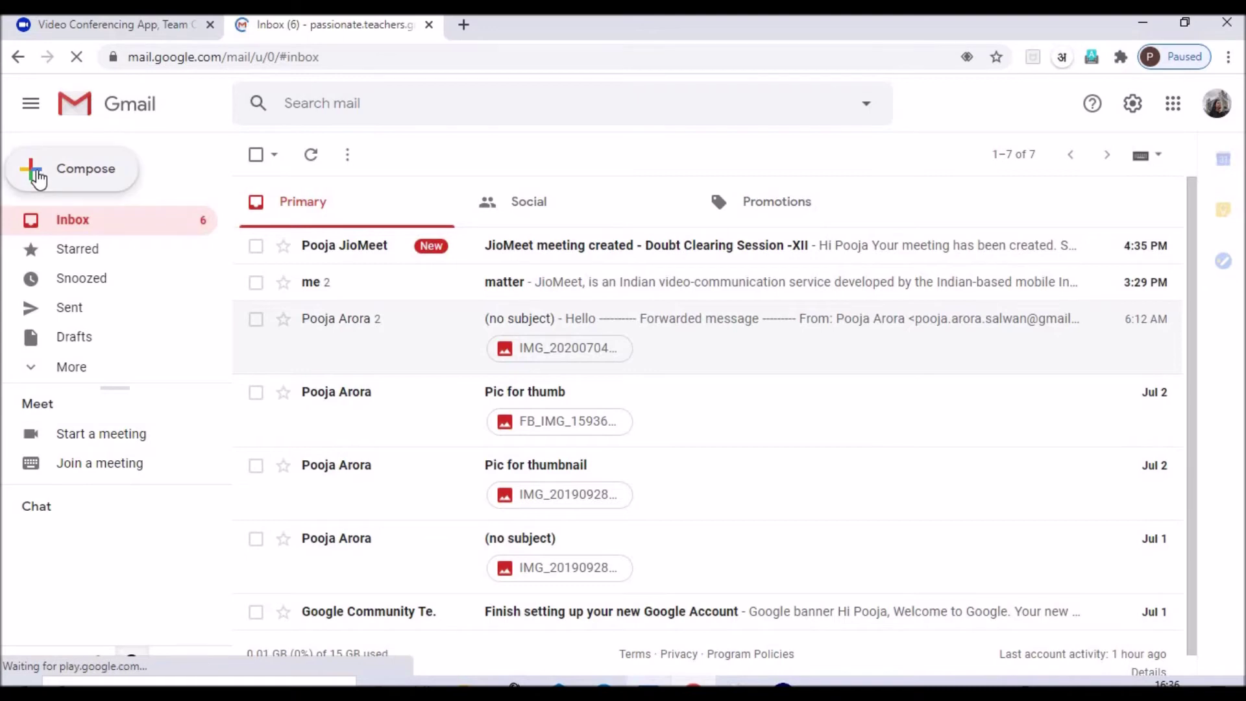
Step: Send a Gmail message titled 'Doubt Clearing Session' containing the pasted JioMeet invitation
{"action": "left_click", "coordinate": [39, 176]}
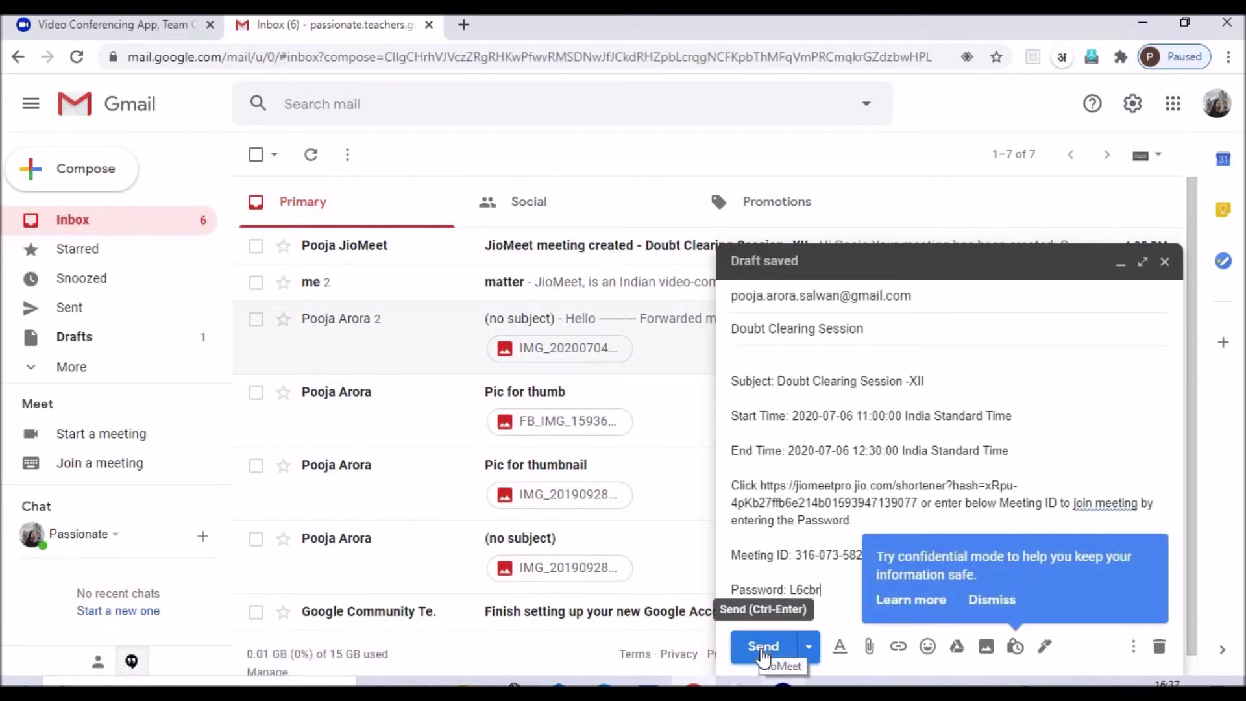
{"action": "left_click", "coordinate": [763, 652]}
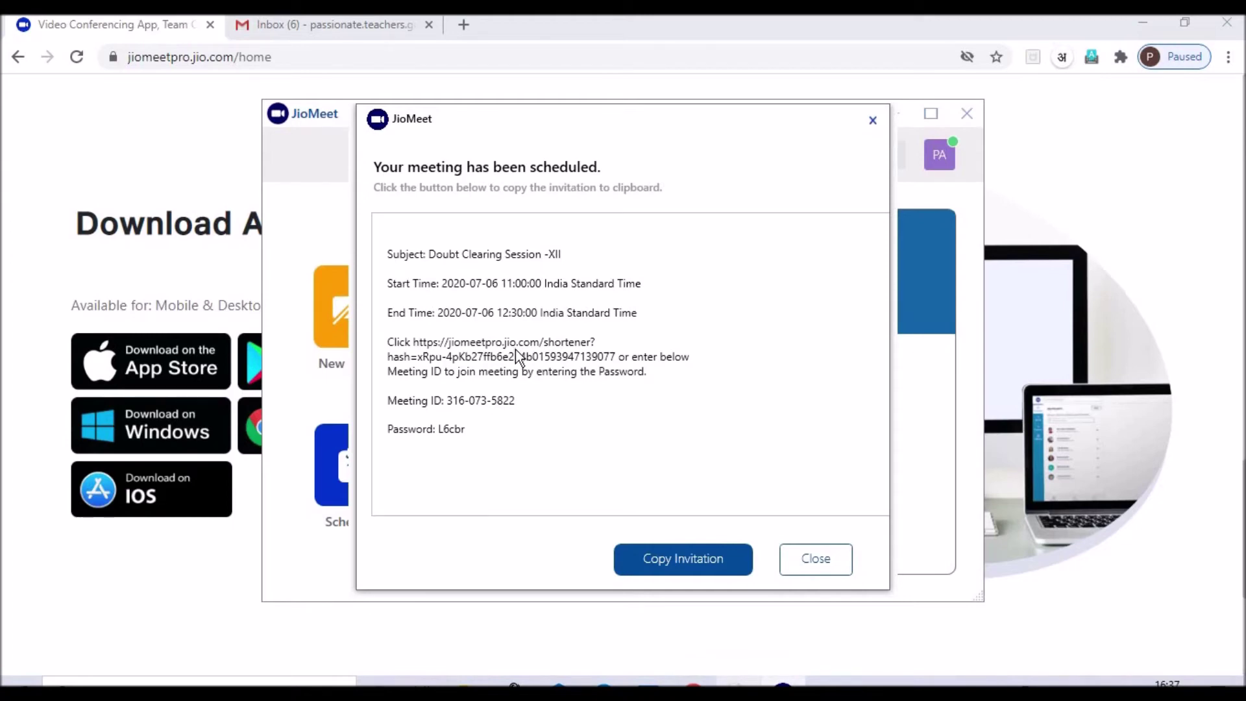
Step: Dismiss the scheduled-meeting confirmation and start a New Meeting showing the host's camera
{"action": "left_click", "coordinate": [841, 573]}
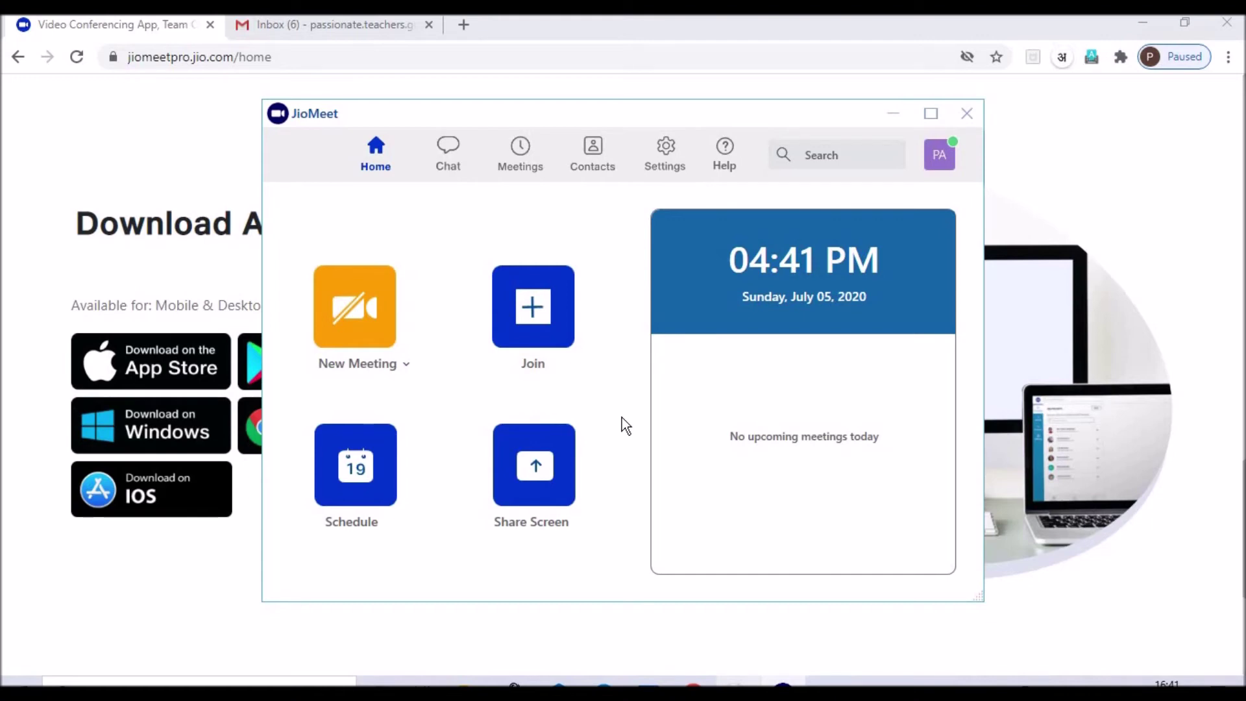
{"action": "left_click", "coordinate": [374, 331]}
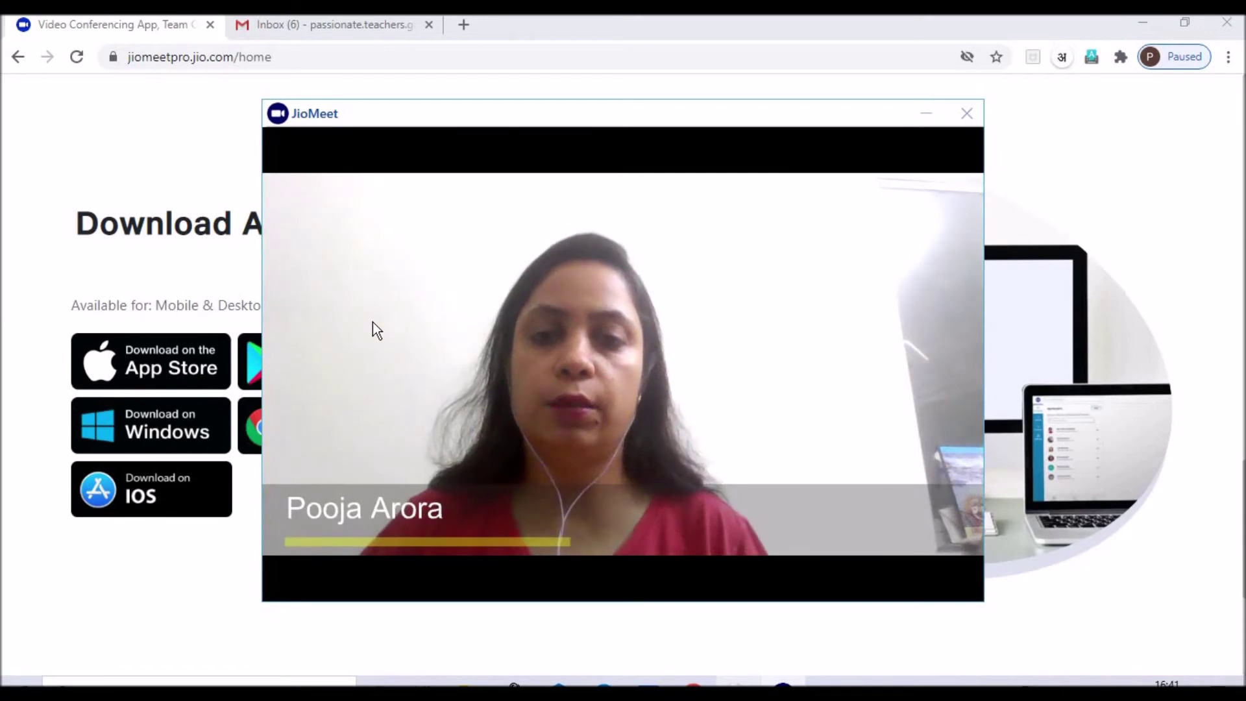
Step: Stop your video and open the Participants panel, which lists only the host
{"action": "left_click", "coordinate": [363, 584]}
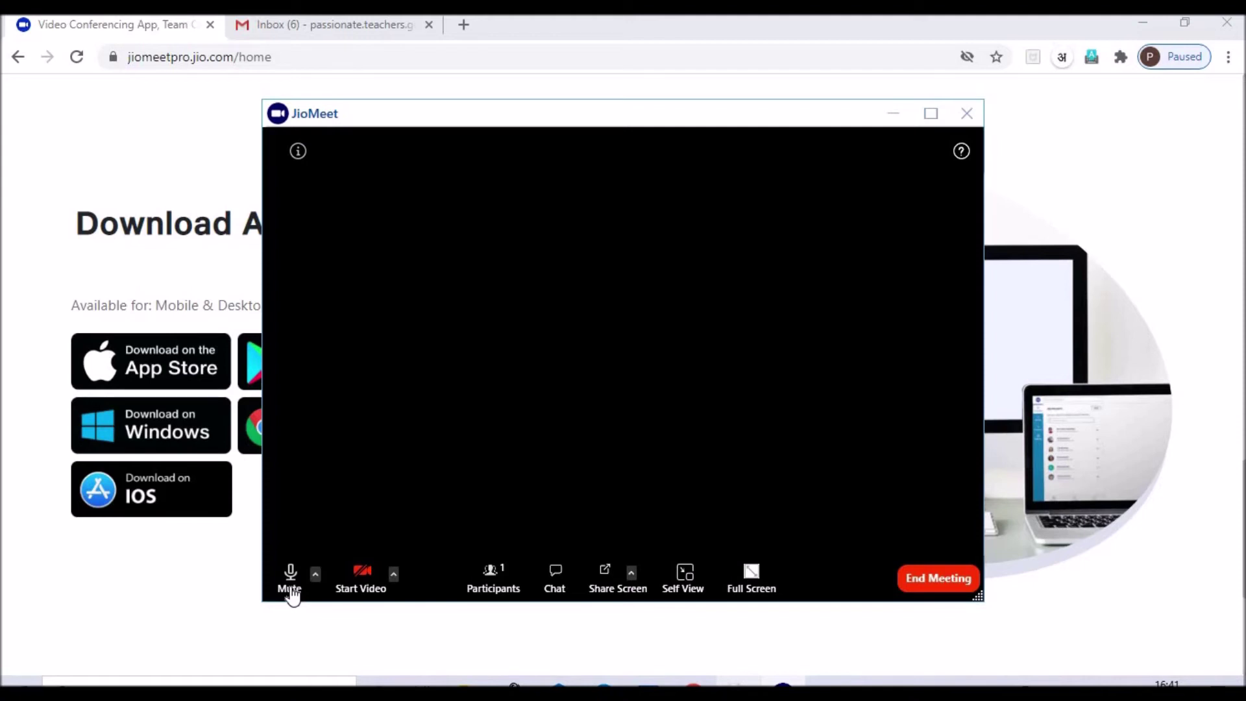
{"action": "left_click", "coordinate": [493, 584]}
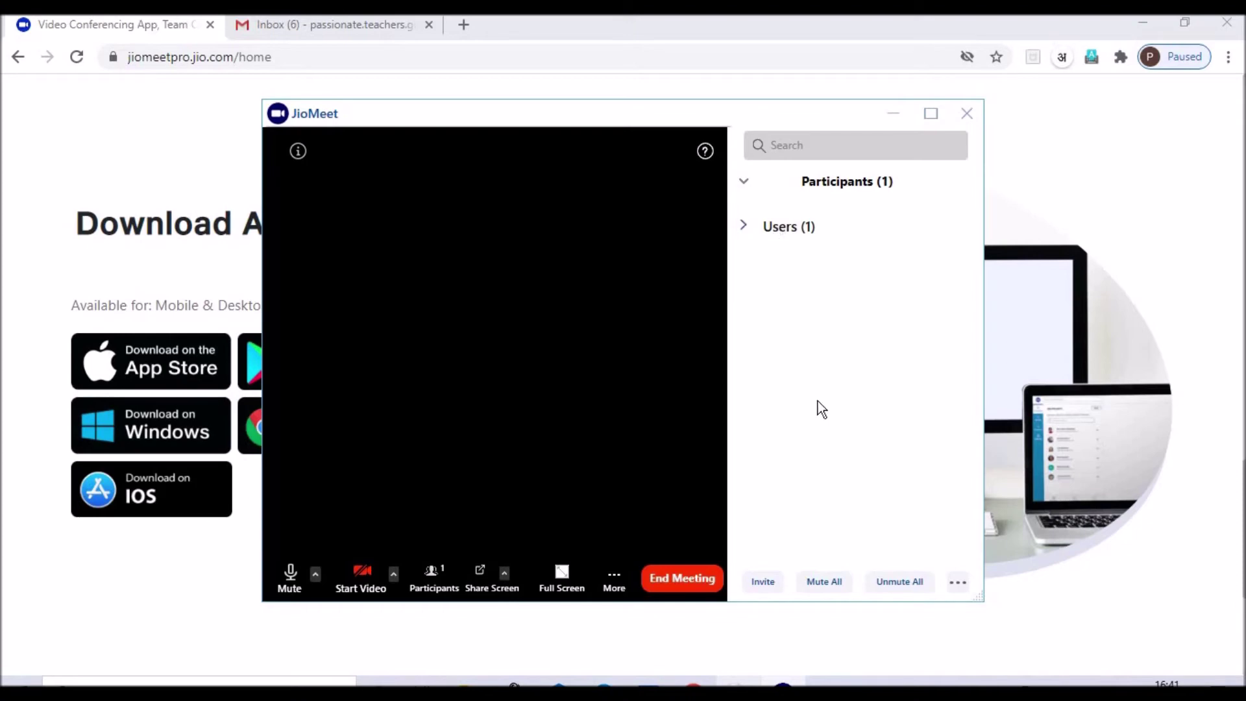
Step: Copy the meeting invitation from the Invite dialog, then close the dialog
{"action": "left_click", "coordinate": [762, 582]}
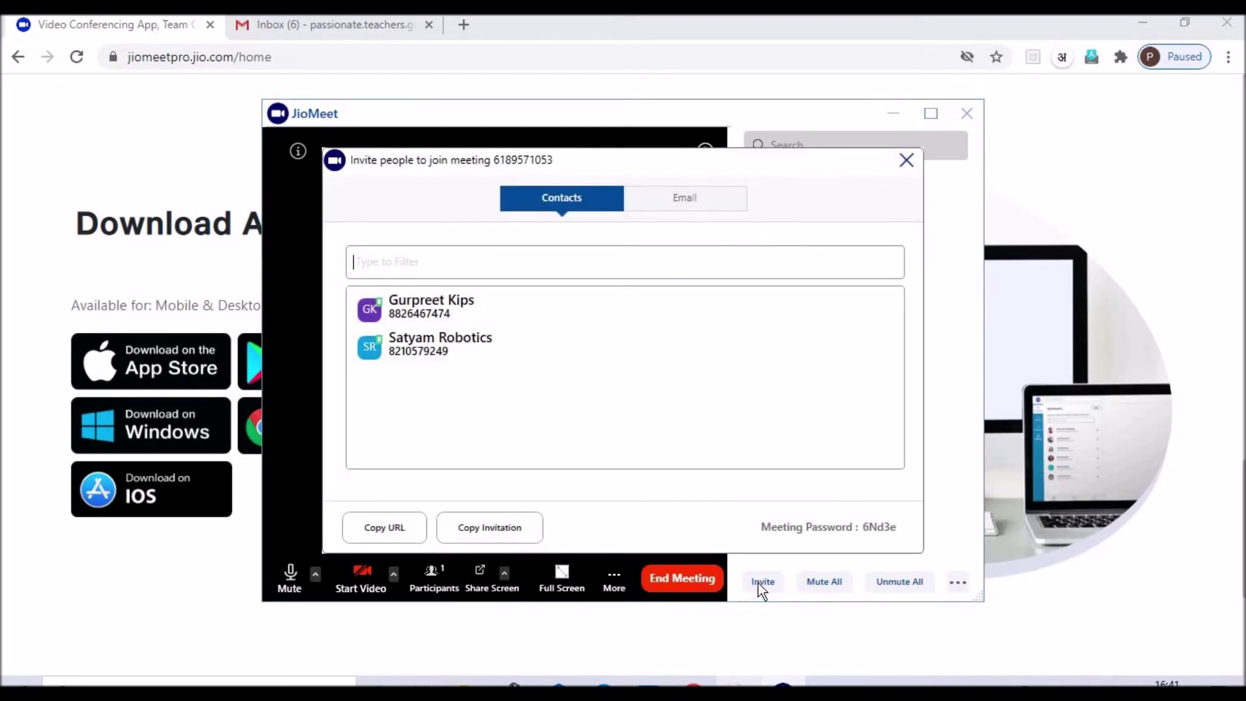
{"action": "left_click", "coordinate": [427, 261]}
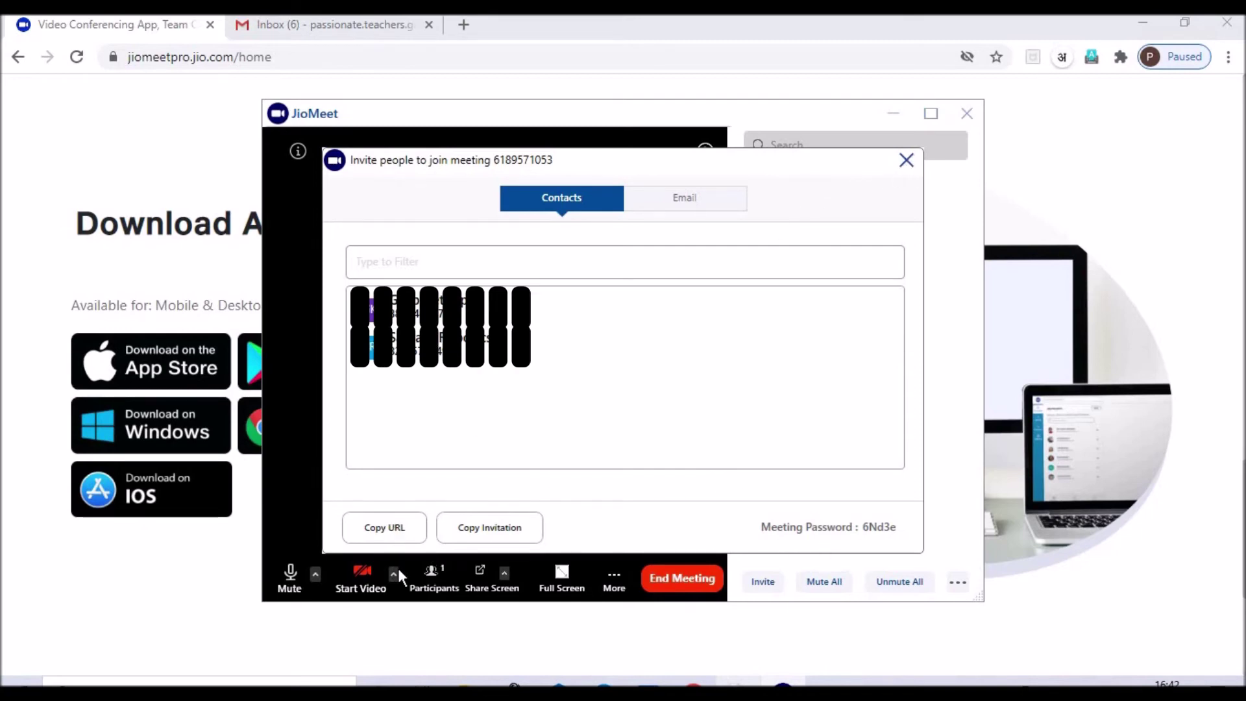
{"action": "left_click", "coordinate": [497, 536]}
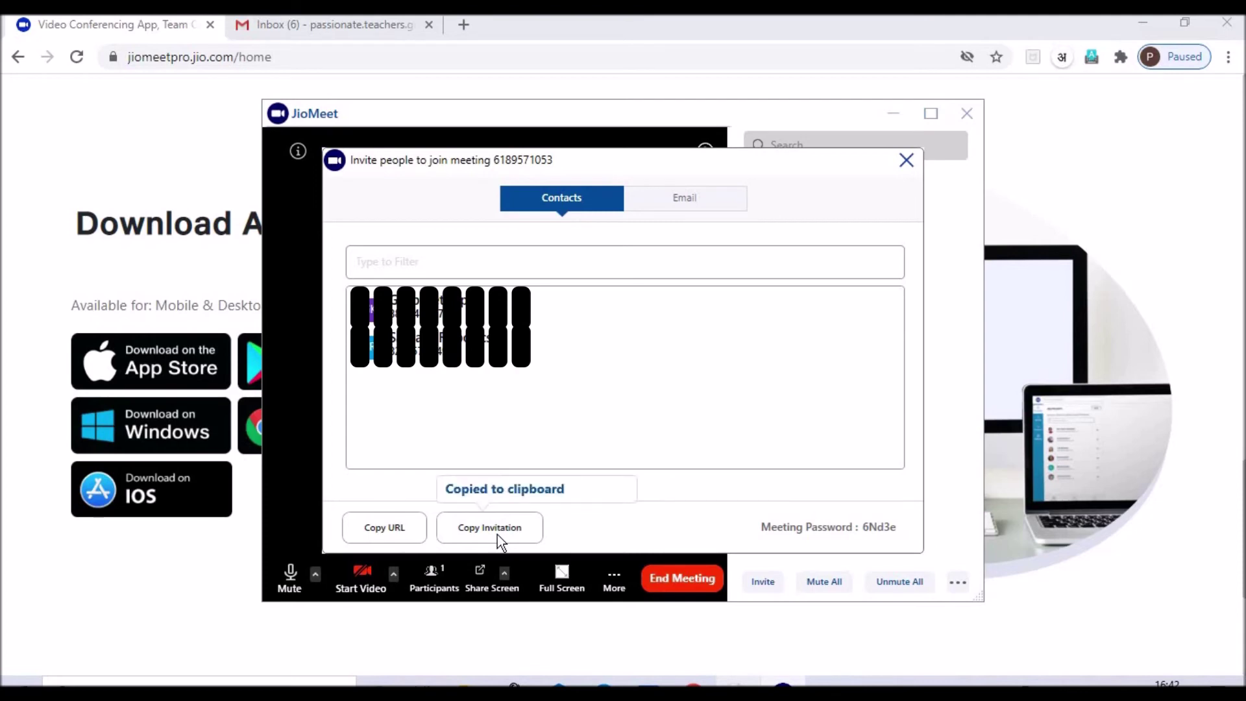
{"action": "left_click", "coordinate": [907, 166]}
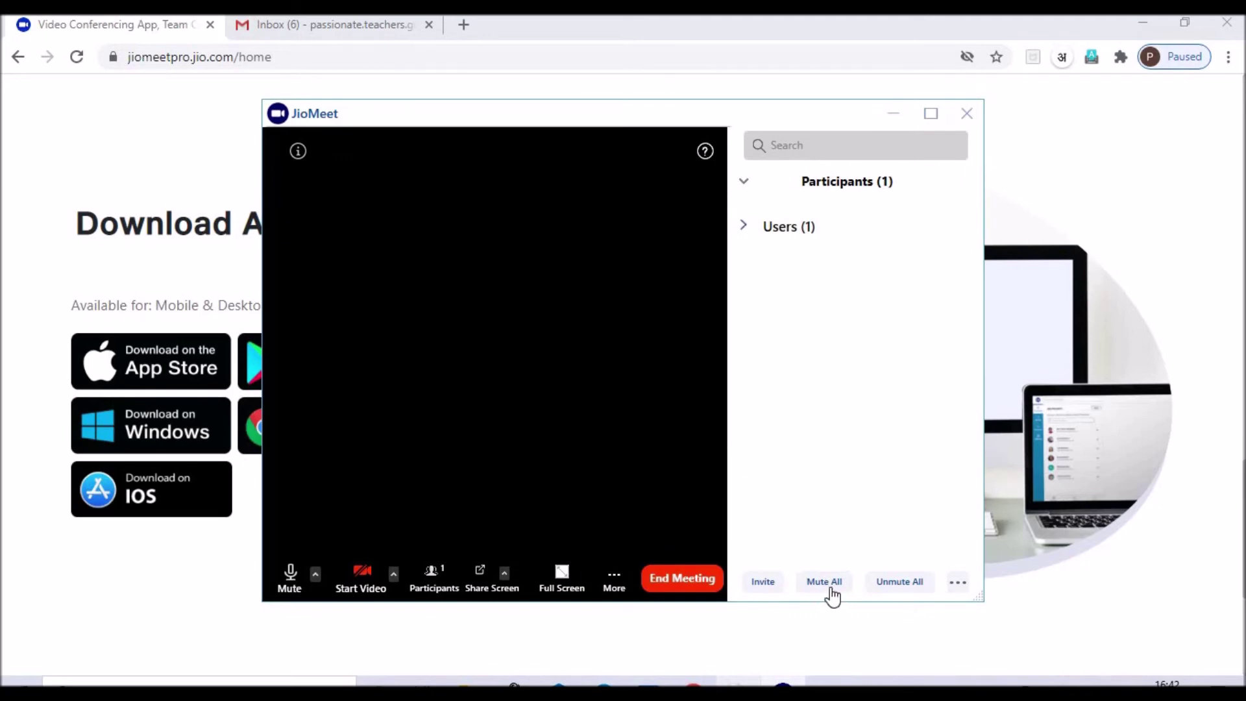
Step: Check the extra options (entry/exit chime, lock meeting), then bring up Share Screen choices
{"action": "left_click", "coordinate": [964, 583]}
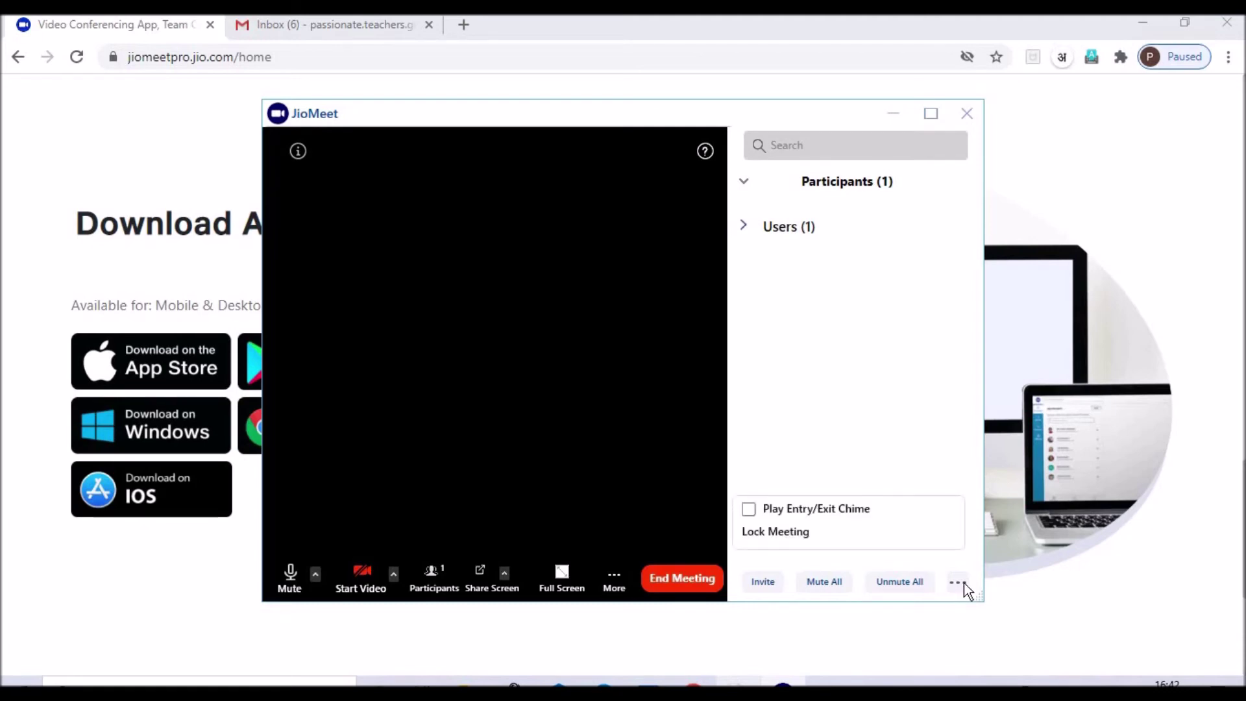
{"action": "left_click", "coordinate": [506, 583]}
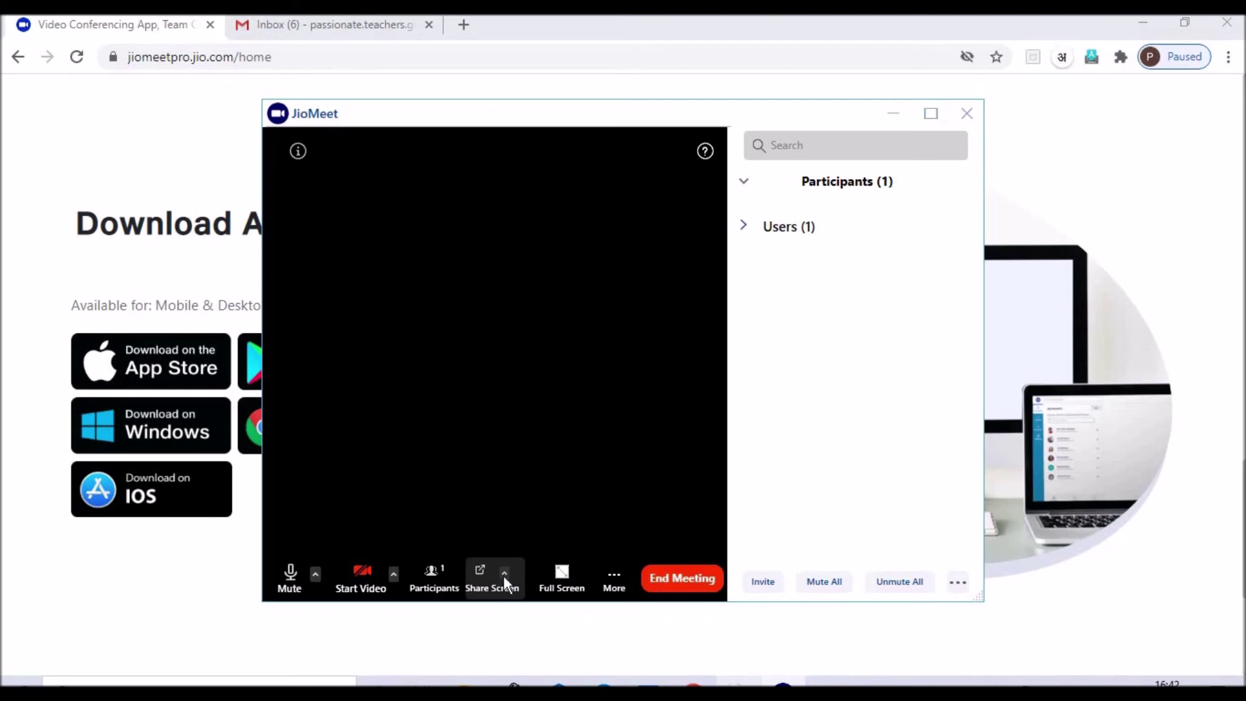
{"action": "left_click", "coordinate": [504, 576]}
Step: Share the whole Desktop with the meeting, then stop sharing from the floating bar
{"action": "left_click", "coordinate": [603, 226]}
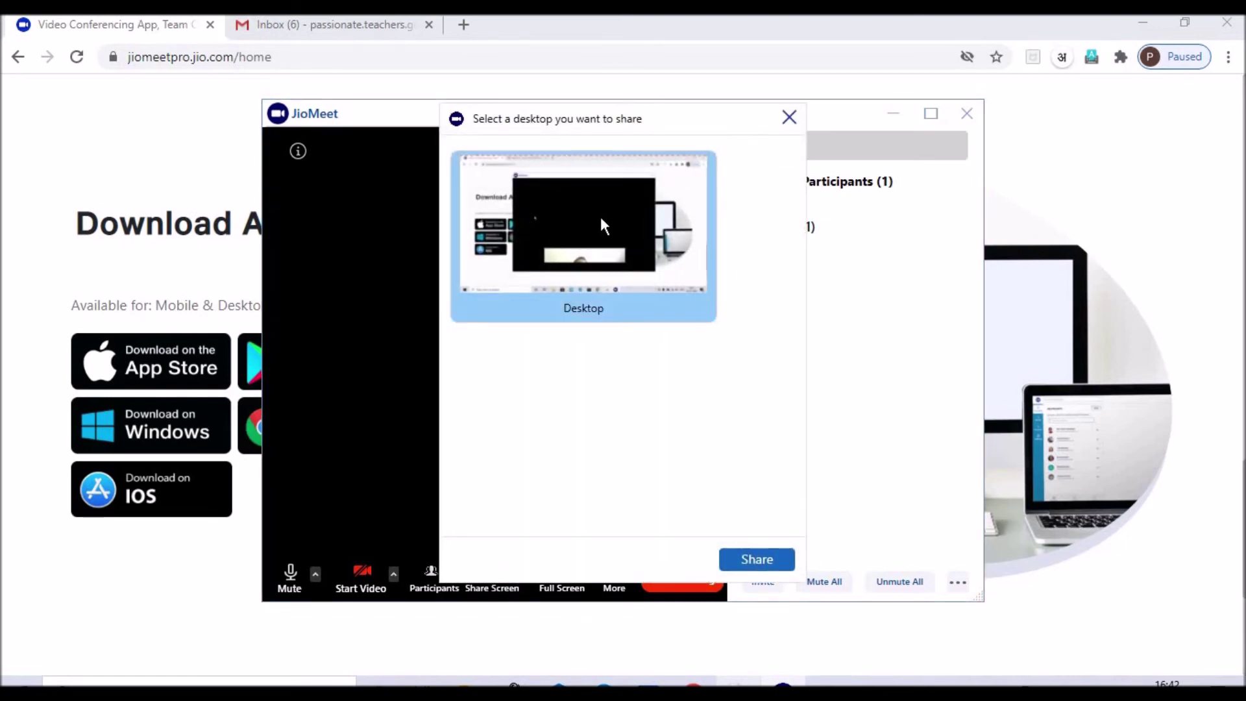
{"action": "left_click", "coordinate": [595, 269]}
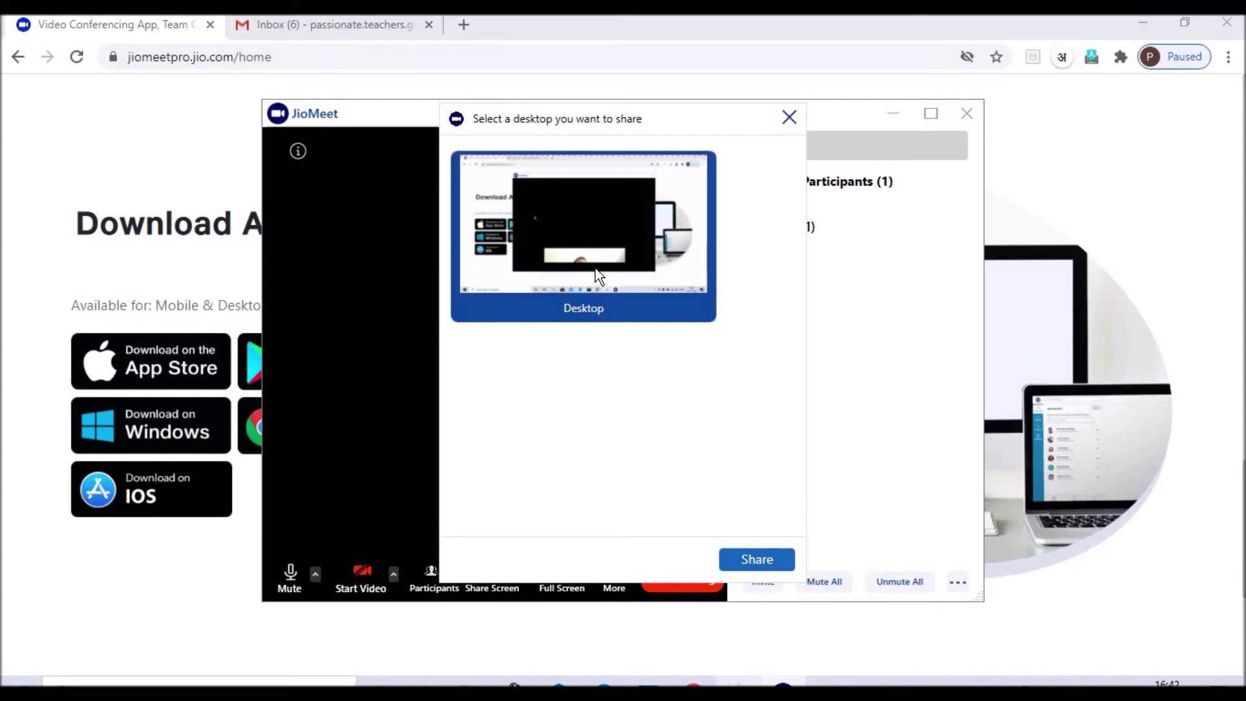
{"action": "left_click", "coordinate": [759, 560]}
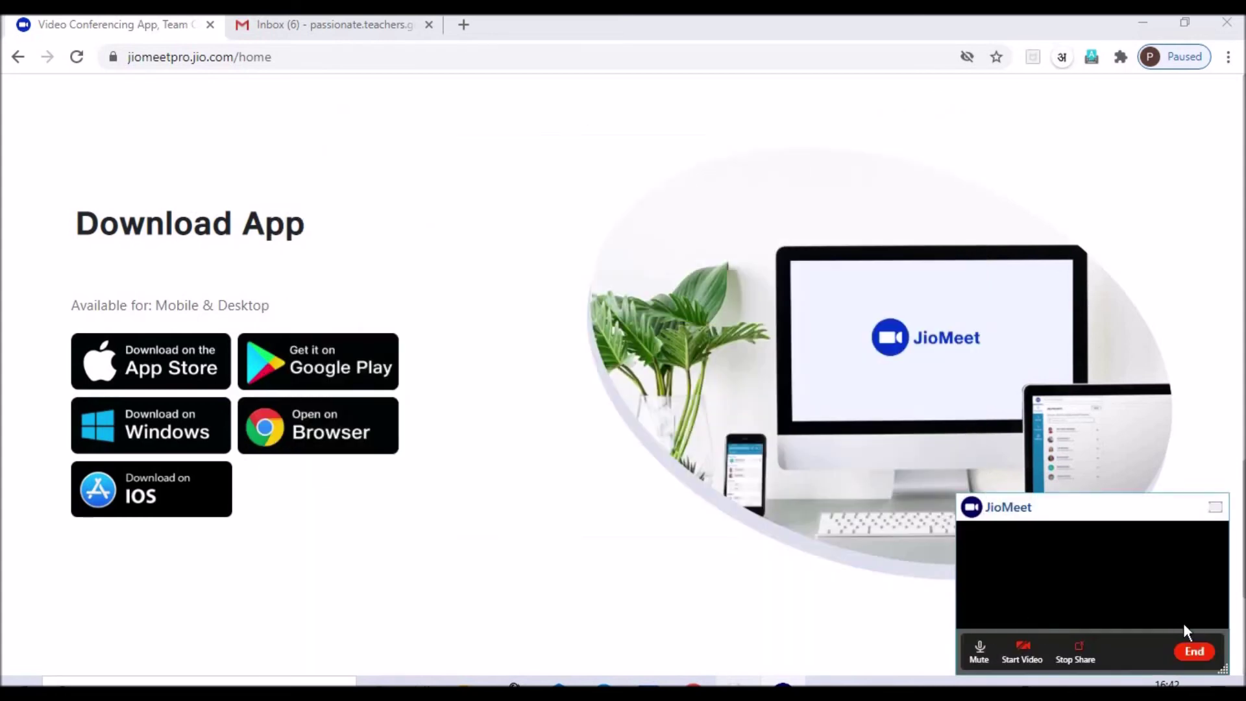
{"action": "left_click", "coordinate": [1078, 654]}
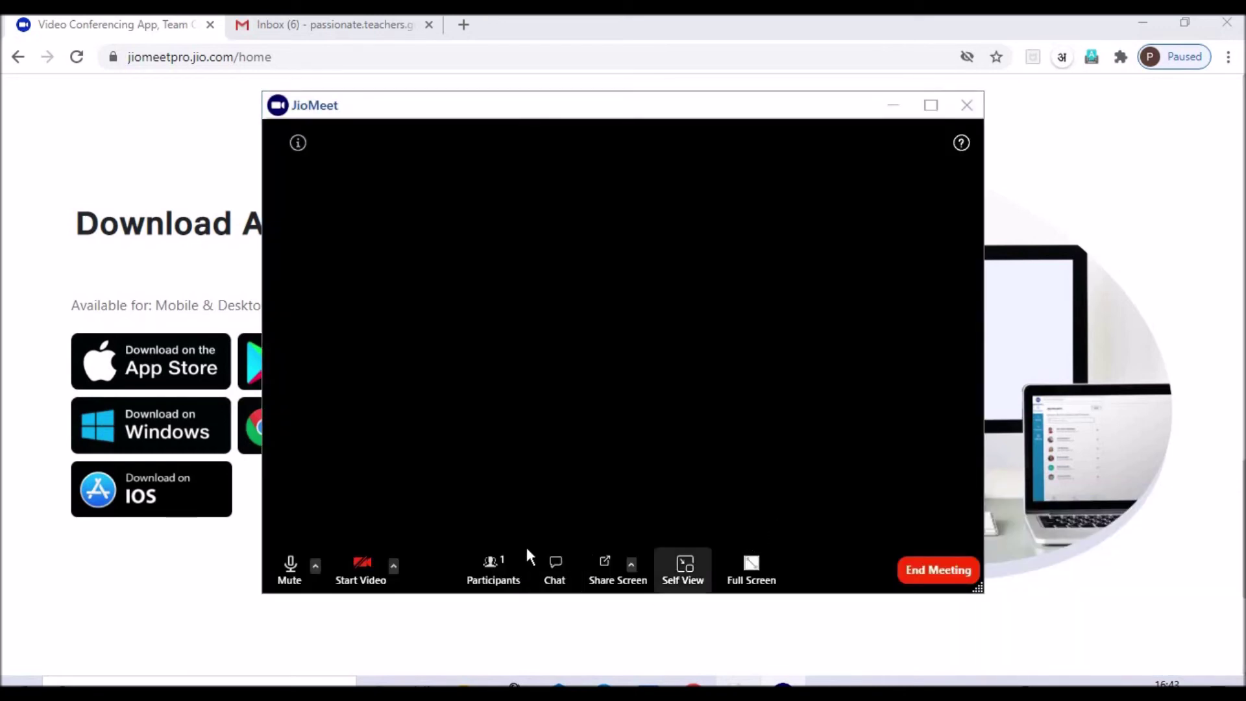
Step: Open the Group Chat panel, check the More options, then choose End Meeting
{"action": "left_click", "coordinate": [552, 565]}
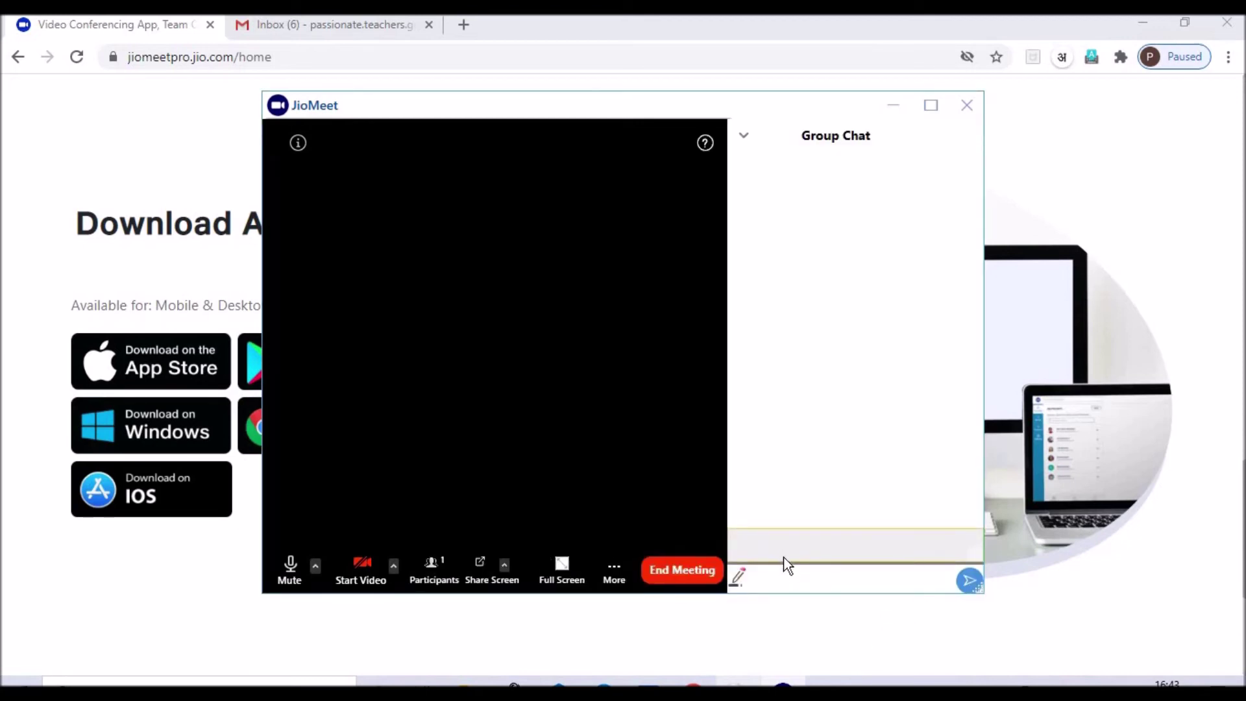
{"action": "left_click", "coordinate": [613, 571]}
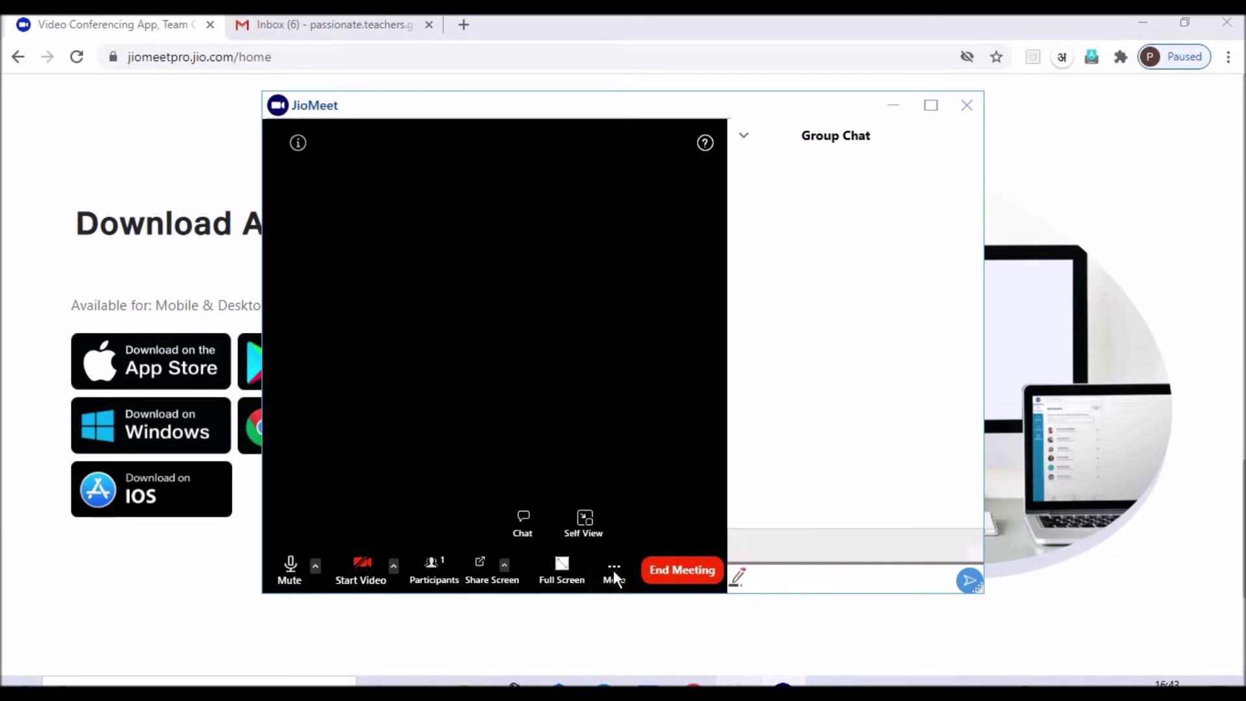
{"action": "left_click", "coordinate": [694, 573]}
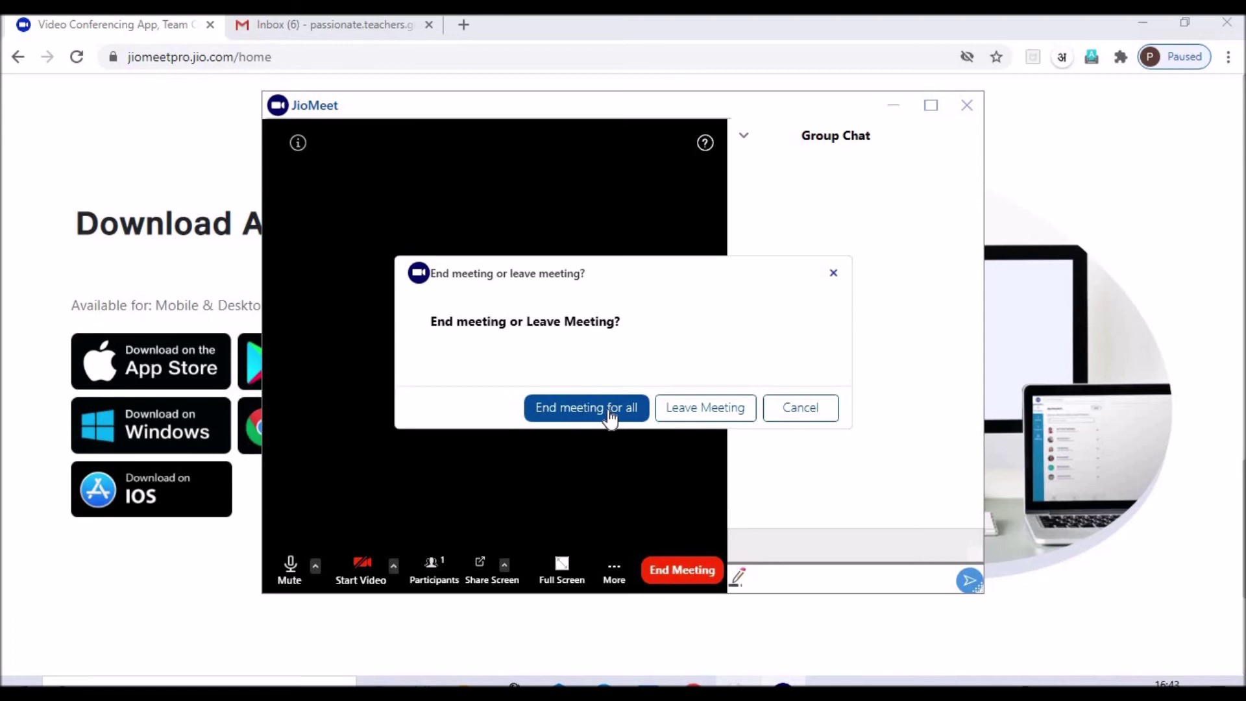
Step: End the meeting for all, then open the Join Meeting dialog from Home
{"action": "left_click", "coordinate": [610, 419]}
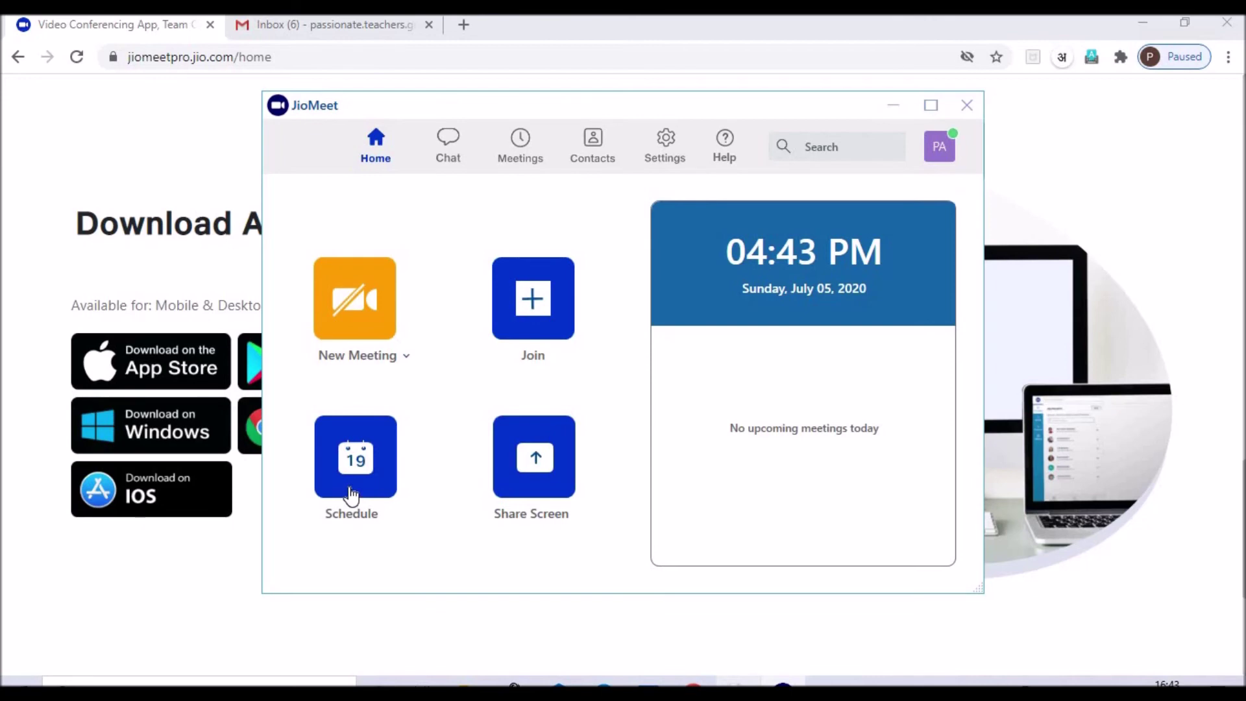
{"action": "left_click", "coordinate": [534, 321]}
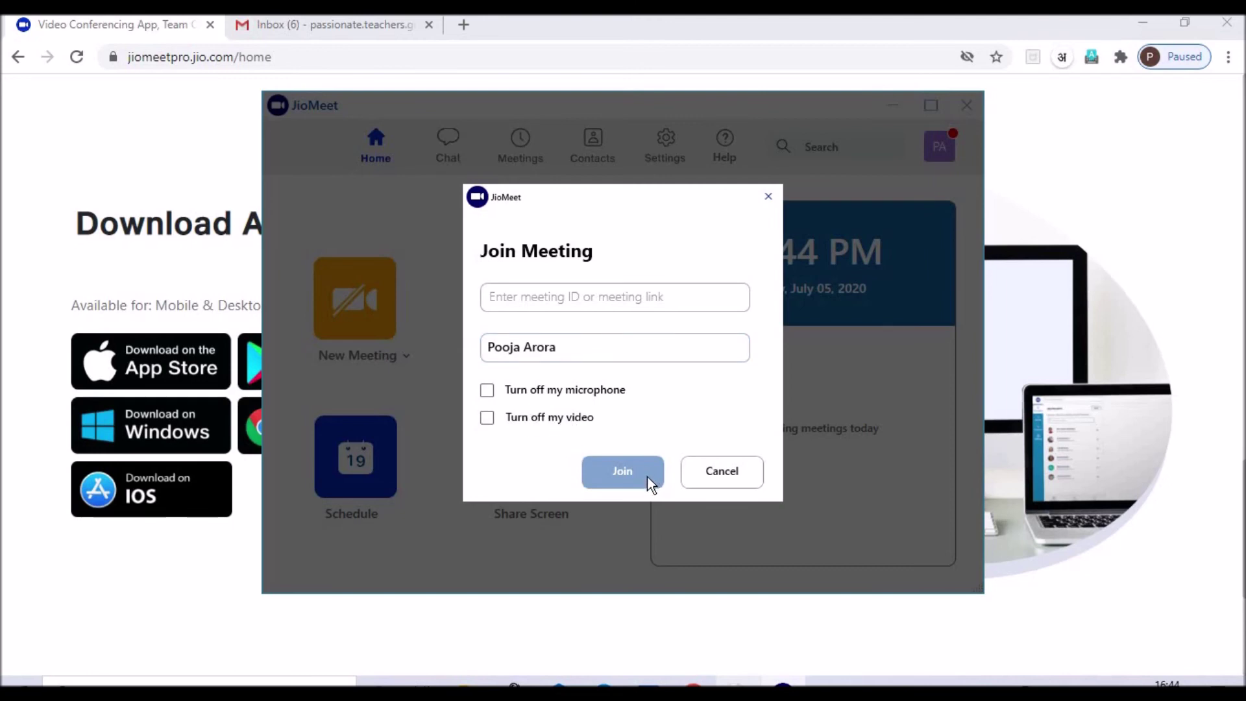
Step: Cancel the Join Meeting dialog and close the JioMeet desktop window
{"action": "left_click", "coordinate": [712, 472]}
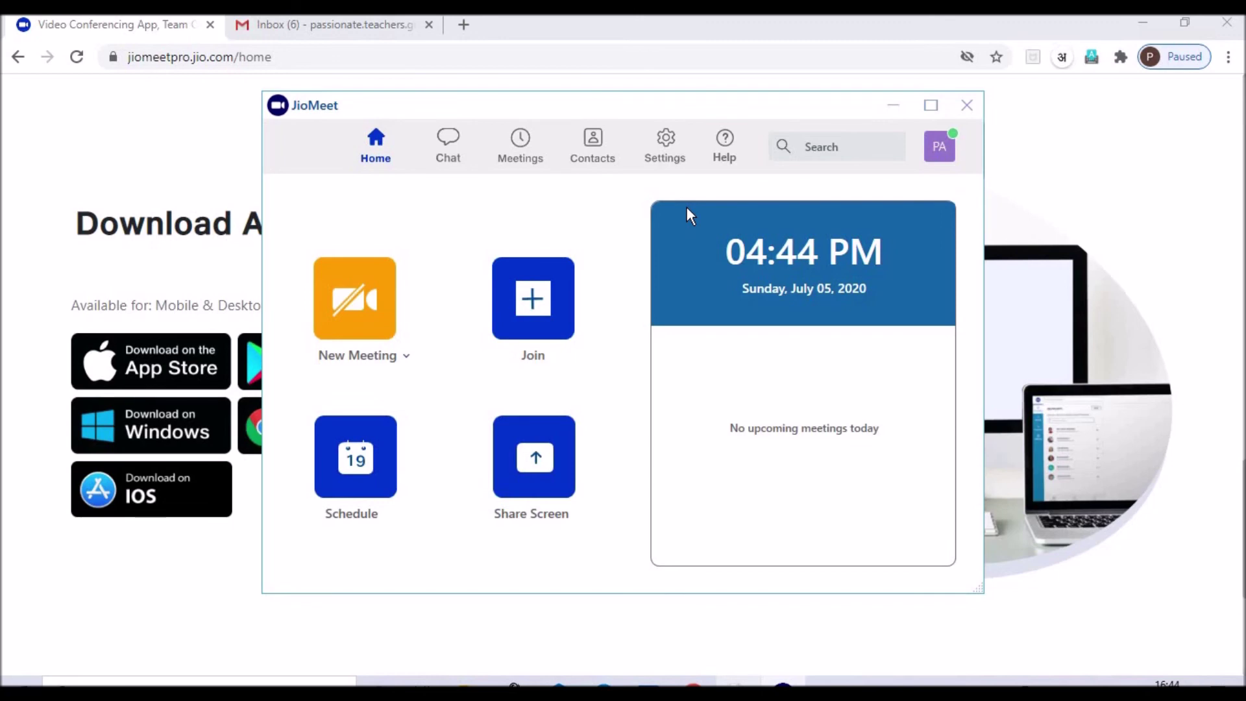
{"action": "left_click", "coordinate": [968, 106]}
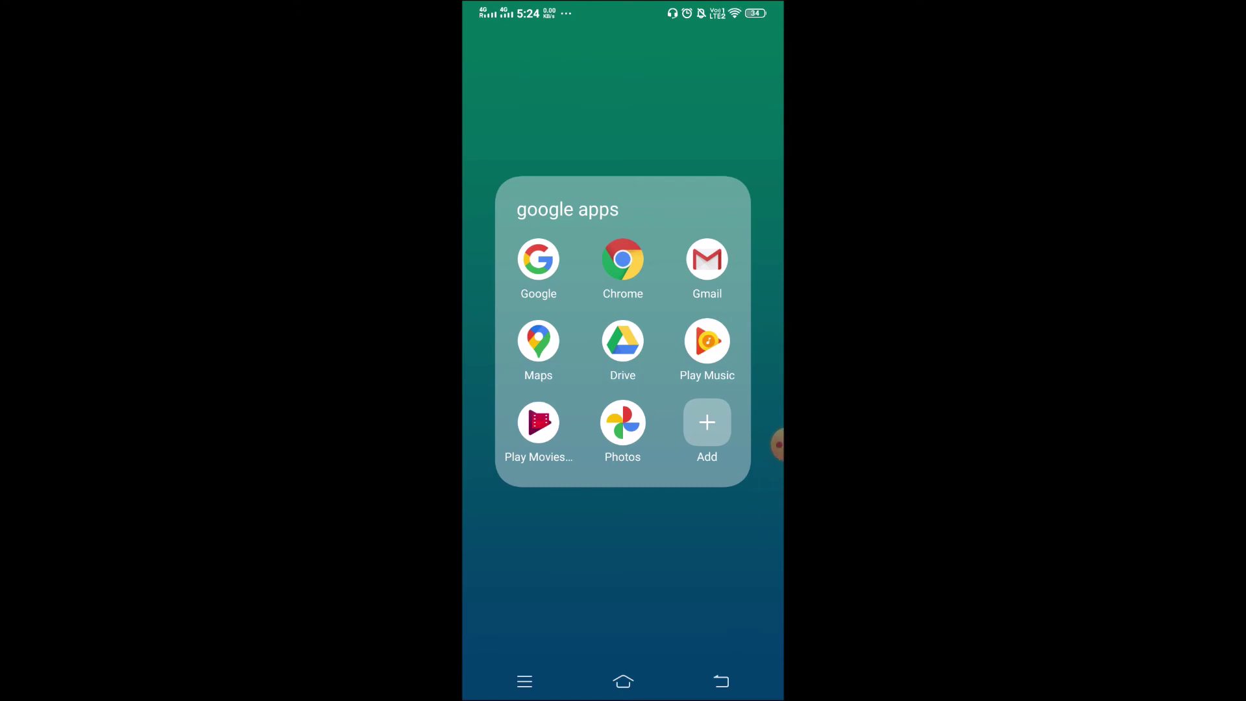
Step: In Gmail on the phone, open the Doubt Clearing Session email and tap its jiomeetpro link
{"action": "left_click", "coordinate": [706, 259]}
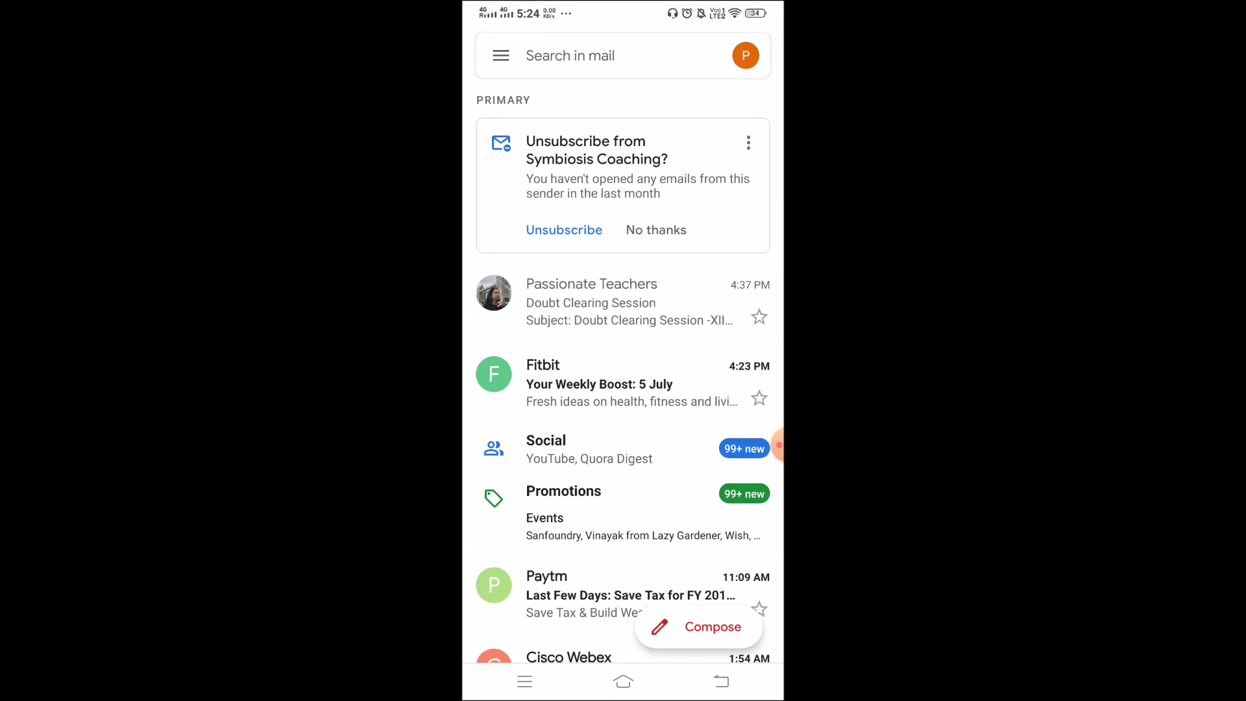
{"action": "left_click", "coordinate": [623, 303]}
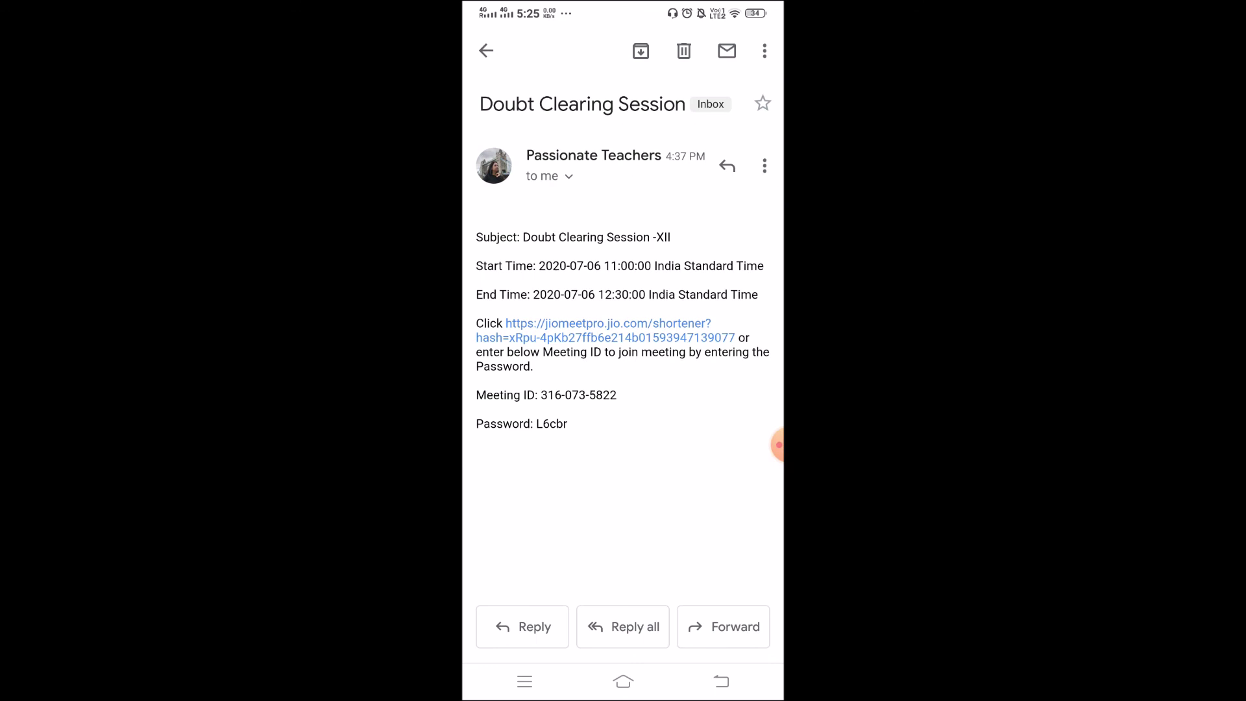
{"action": "left_click", "coordinate": [605, 330]}
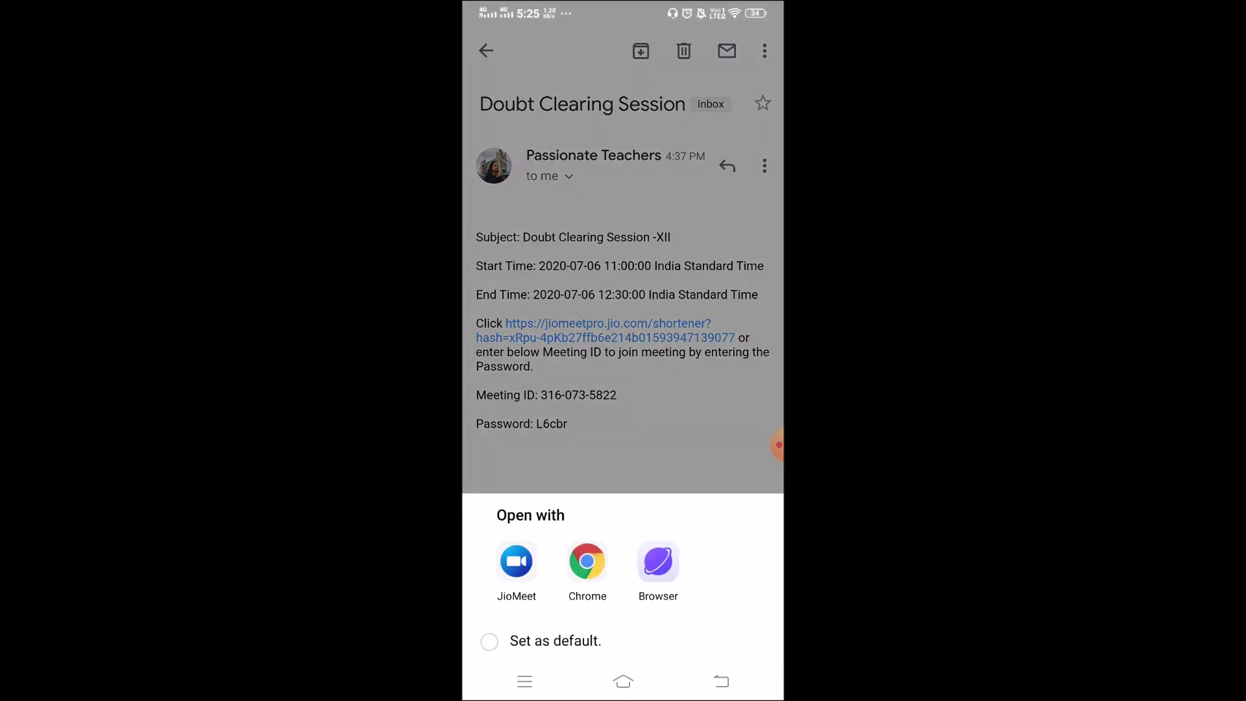
Step: Open the link in JioMeet, replace the display name, try joining, and dismiss the not-started notice
{"action": "left_click", "coordinate": [517, 560]}
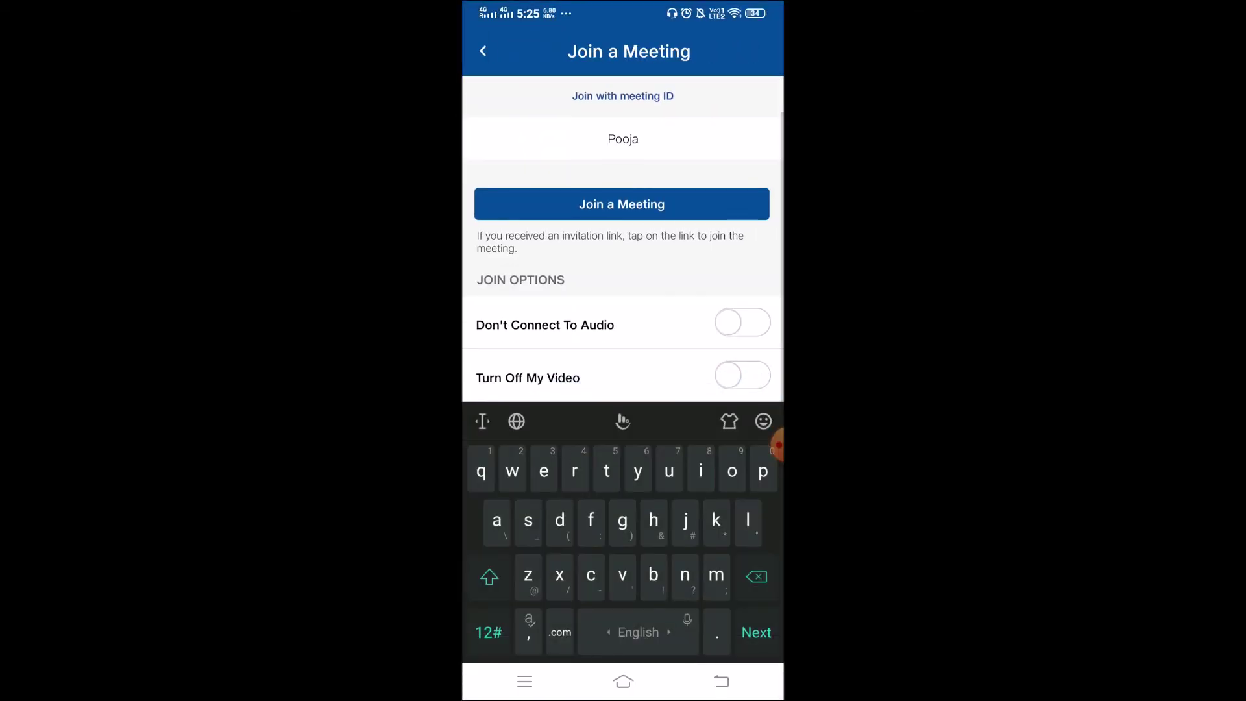
{"action": "key", "text": "BackSpace"}
{"action": "key", "text": "BackSpace"}
{"action": "key", "text": "BackSpace"}
{"action": "key", "text": "BackSpace"}
{"action": "key", "text": "BackSpace"}
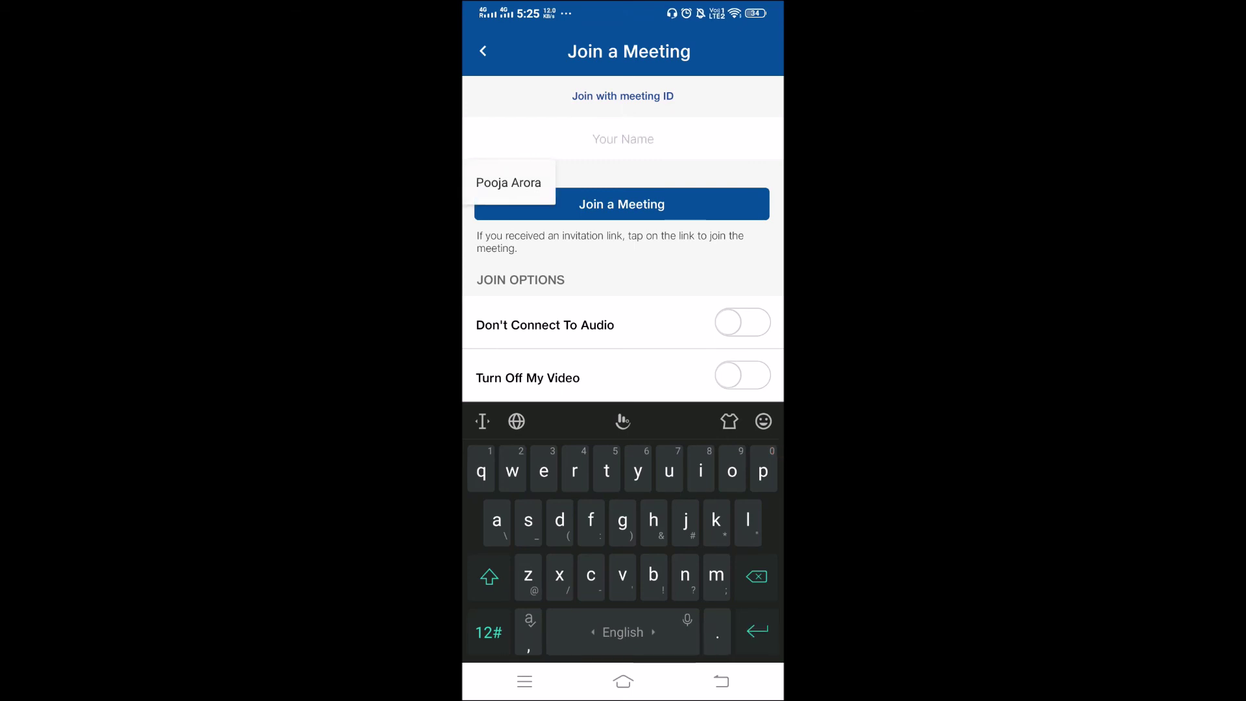
{"action": "type", "text": "pooja"}
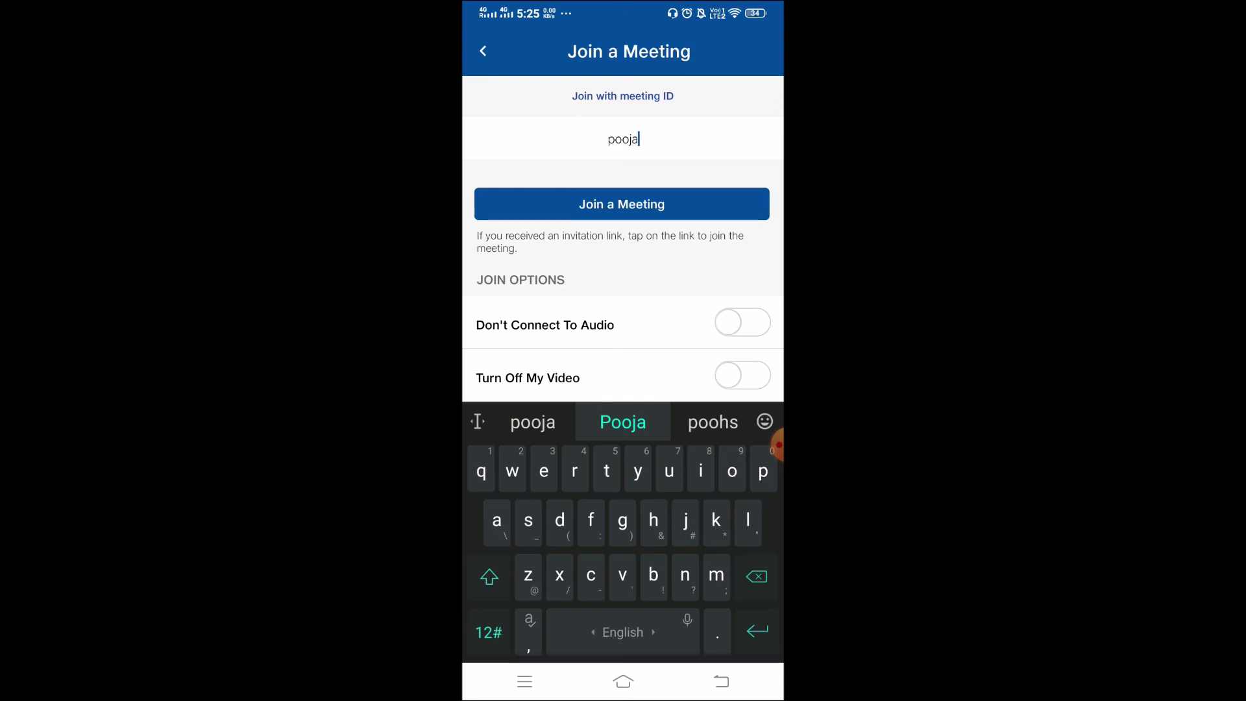
{"action": "left_click", "coordinate": [622, 204]}
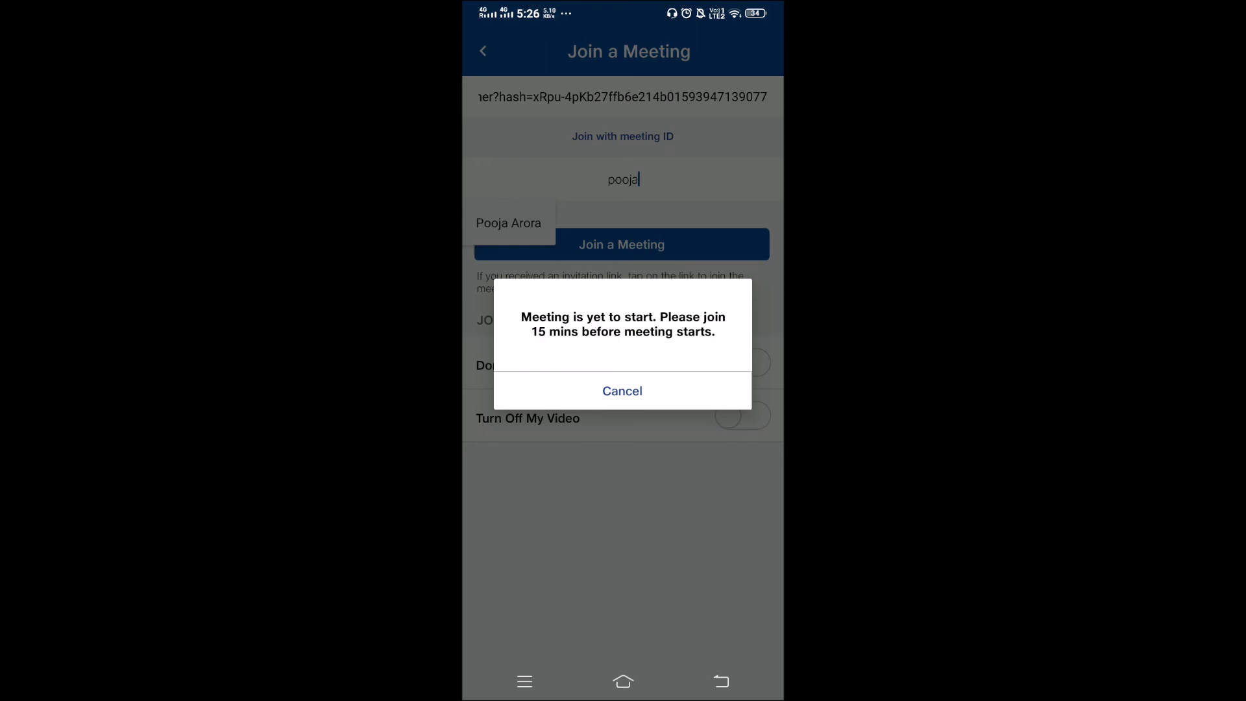
{"action": "left_click", "coordinate": [778, 445]}
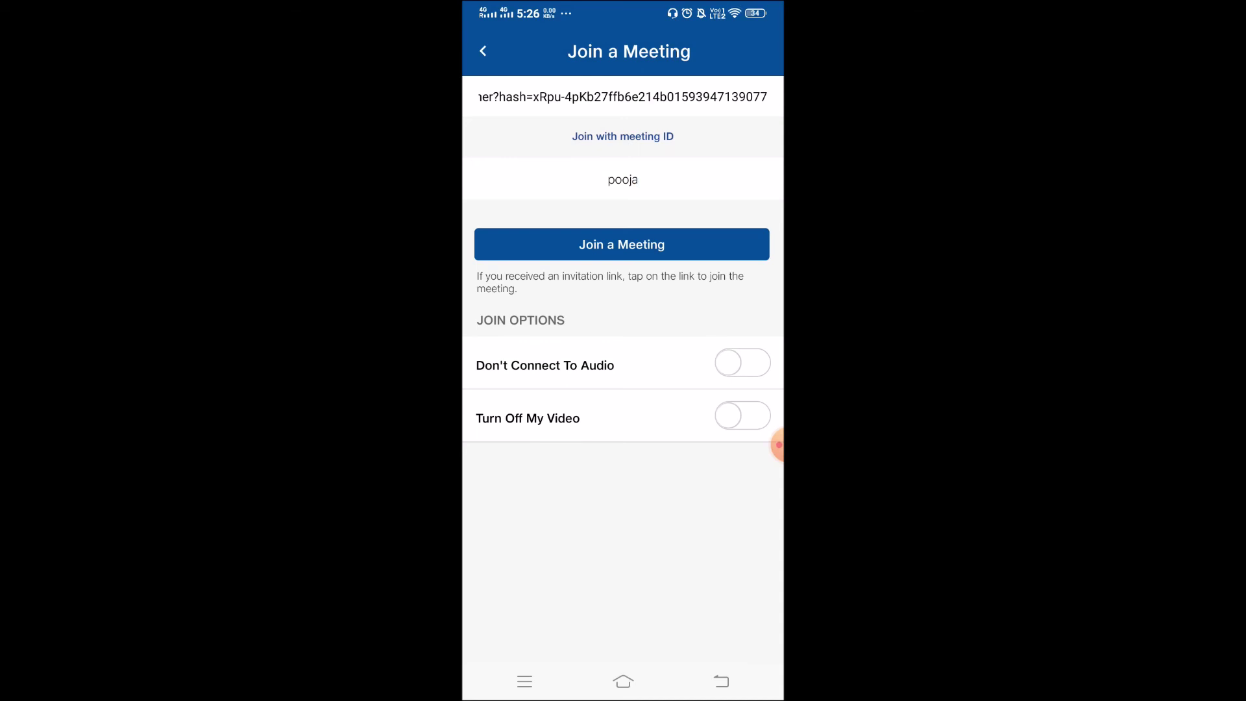
{"action": "left_click", "coordinate": [778, 445]}
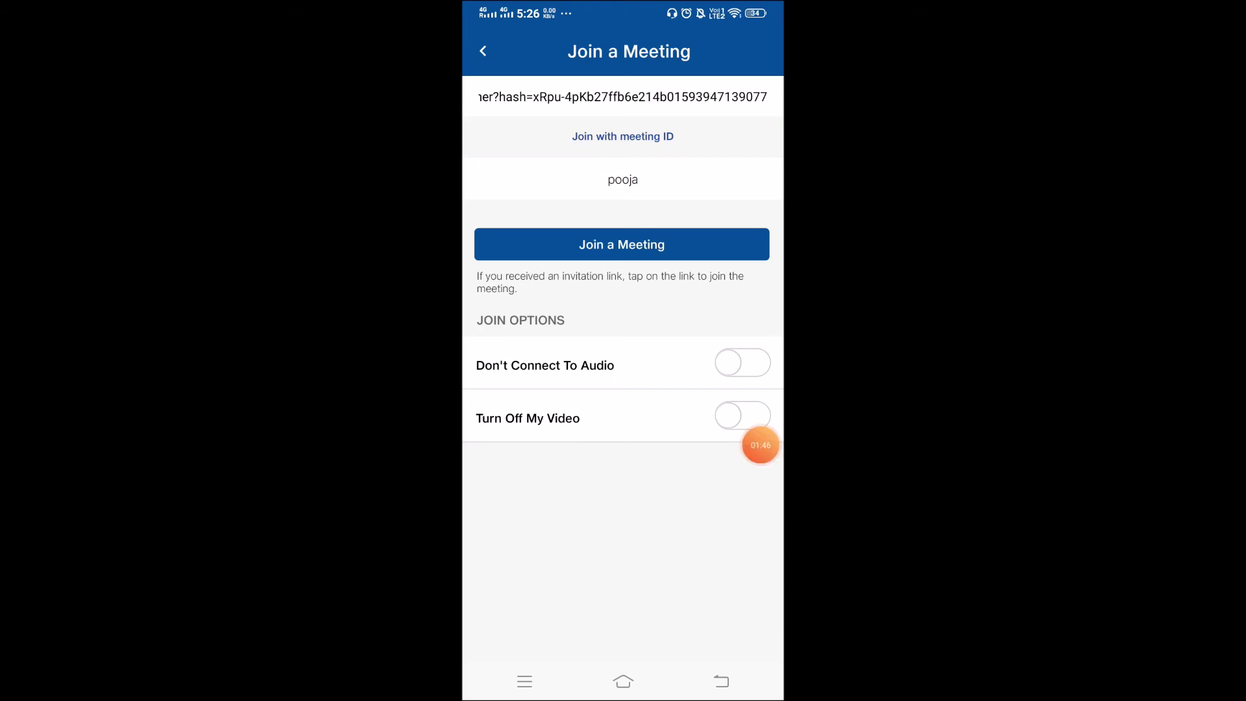